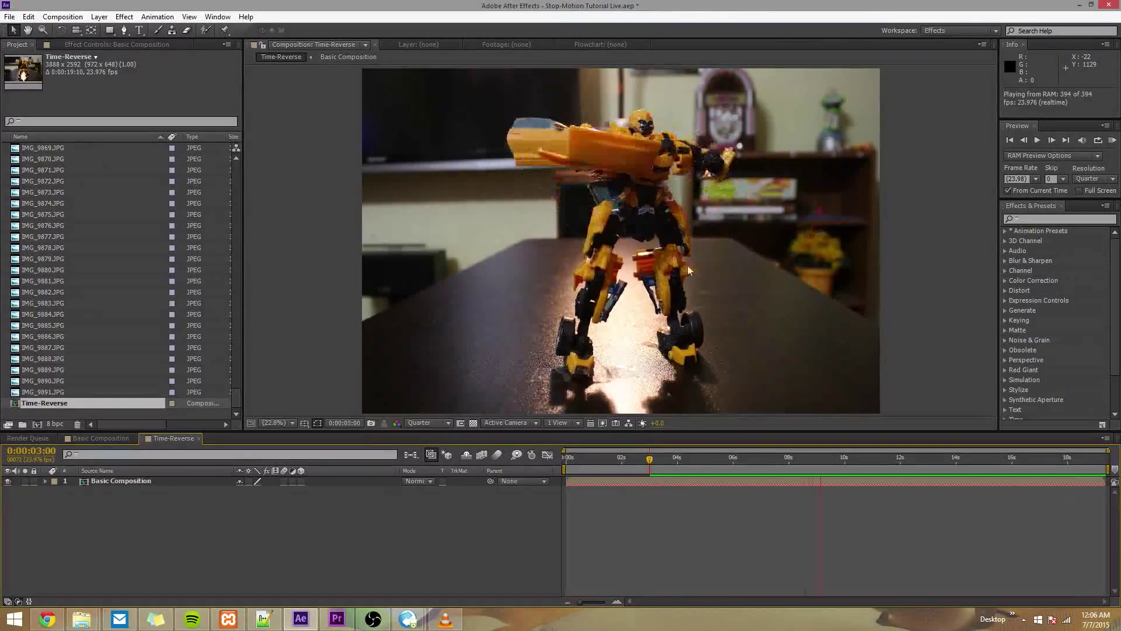
Play the BB Stop Motion Example video in VLC up to 00:11, then return to After Effects.
click(455, 622)
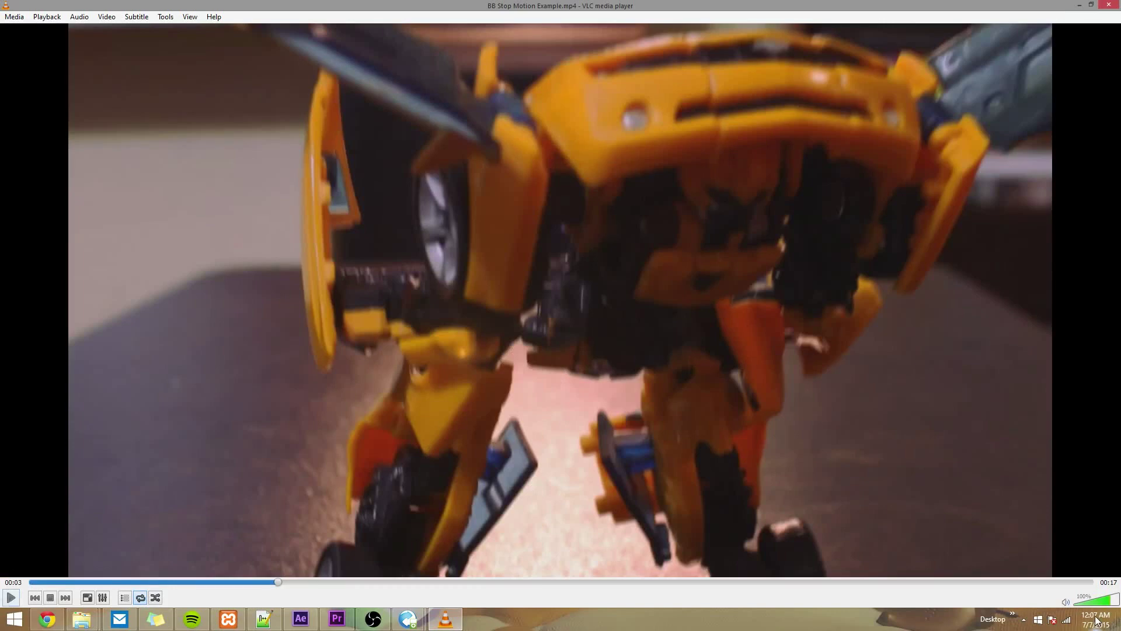
click(8, 599)
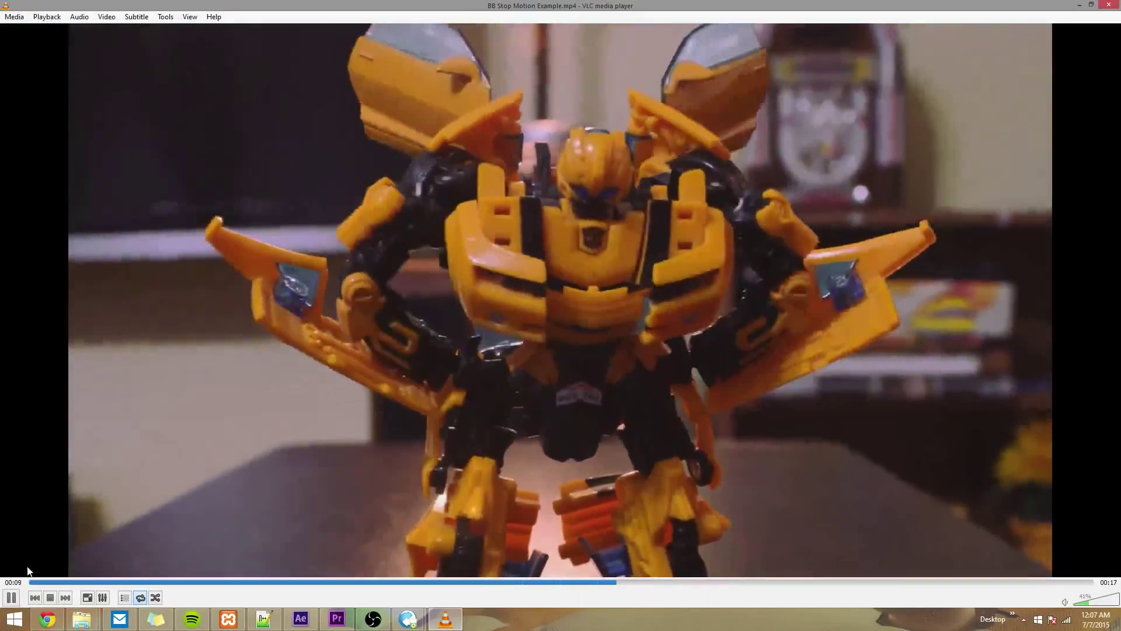
click(11, 598)
click(301, 618)
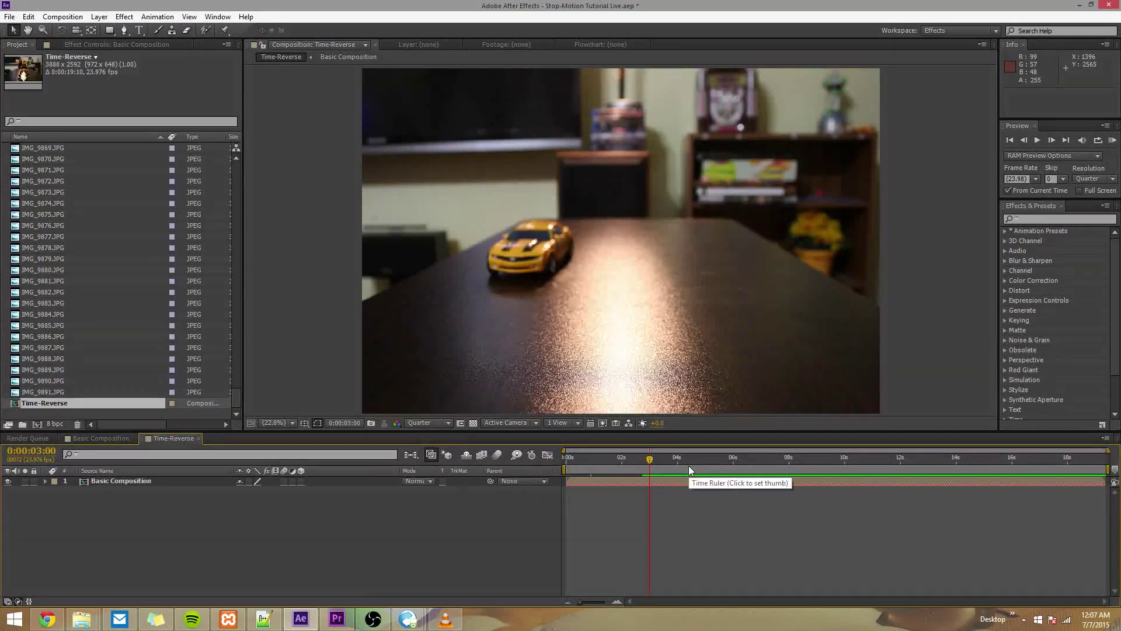
Scrub through the Time-Reverse car-to-robot transformation and save the Stop-Motion Tutorial Live project.
drag(689, 465, 751, 455)
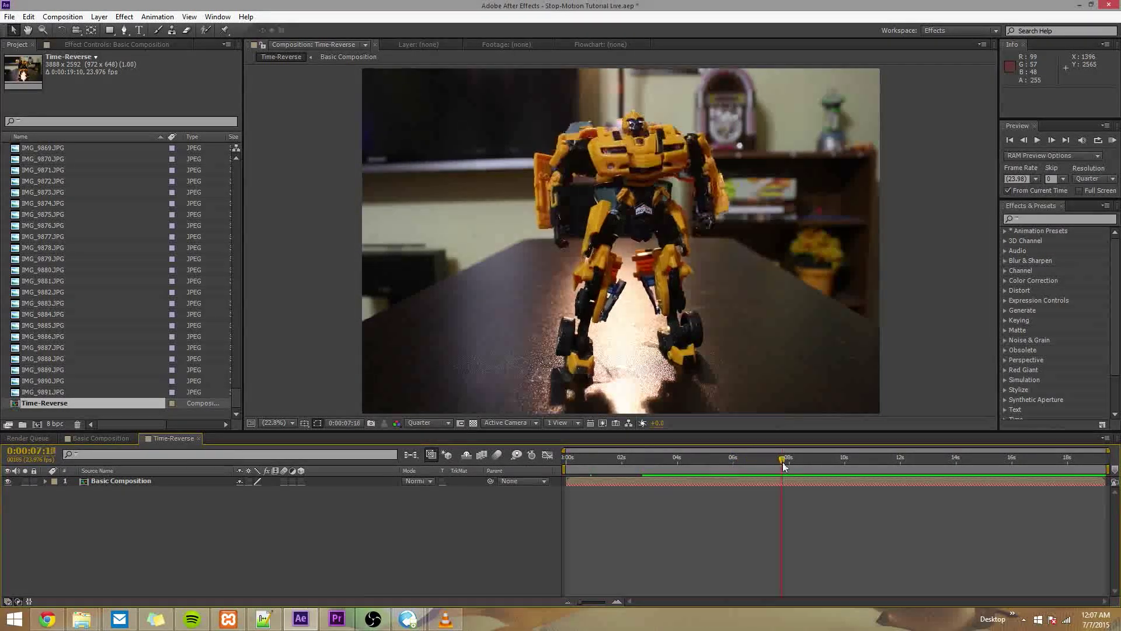
mouse_move(795, 466)
mouse_down()
mouse_move(759, 475)
mouse_move(785, 478)
mouse_move(751, 476)
mouse_move(780, 475)
mouse_up()
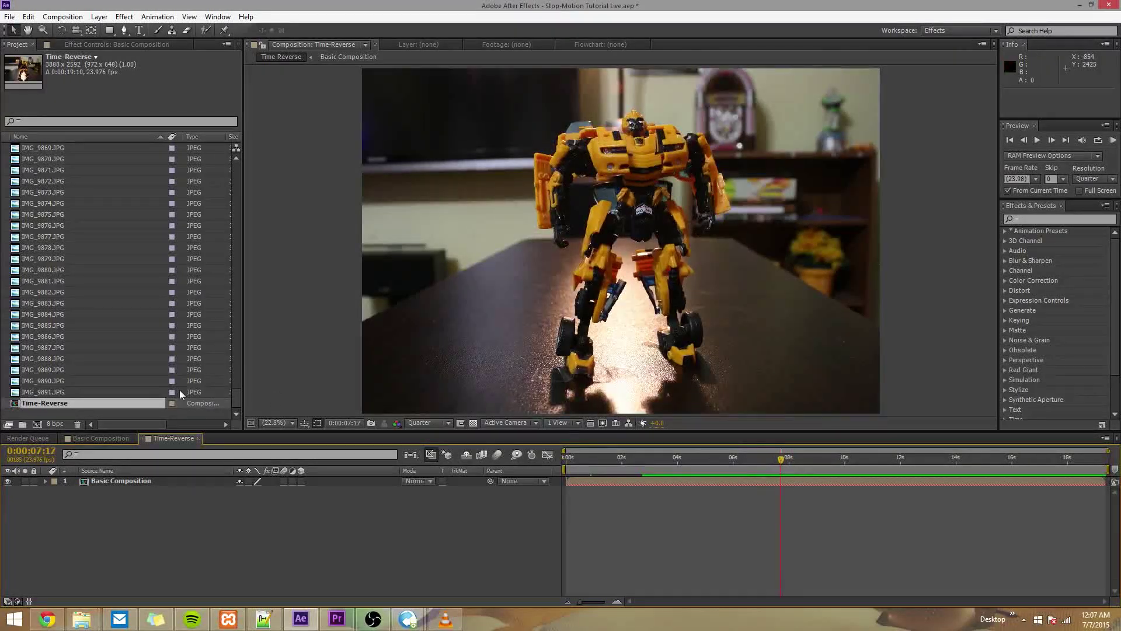
click(27, 403)
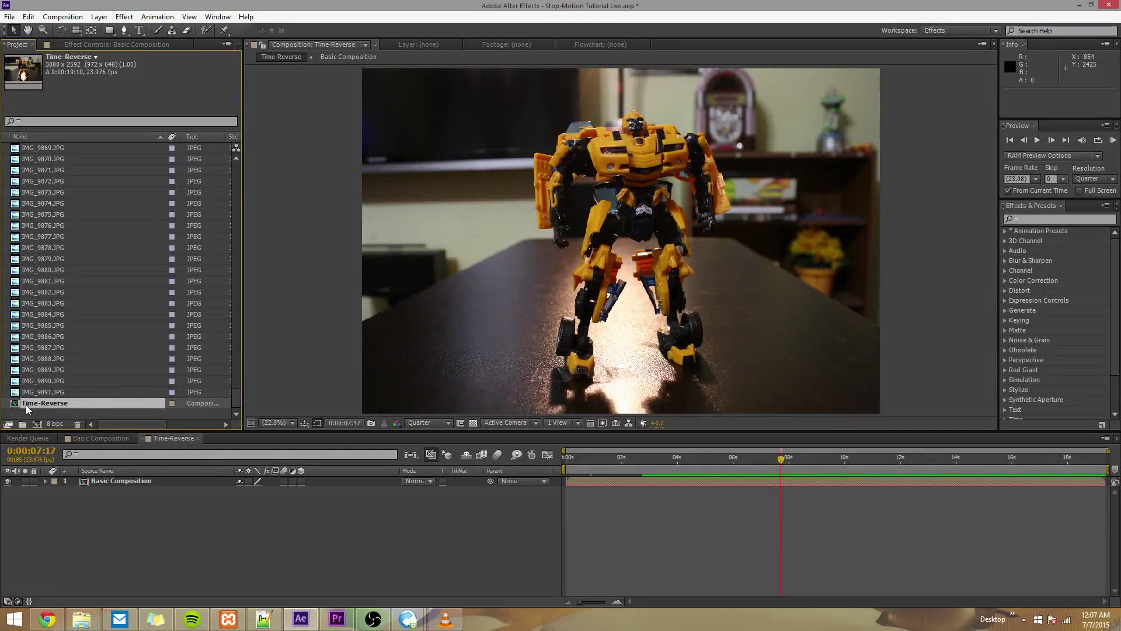
click(10, 16)
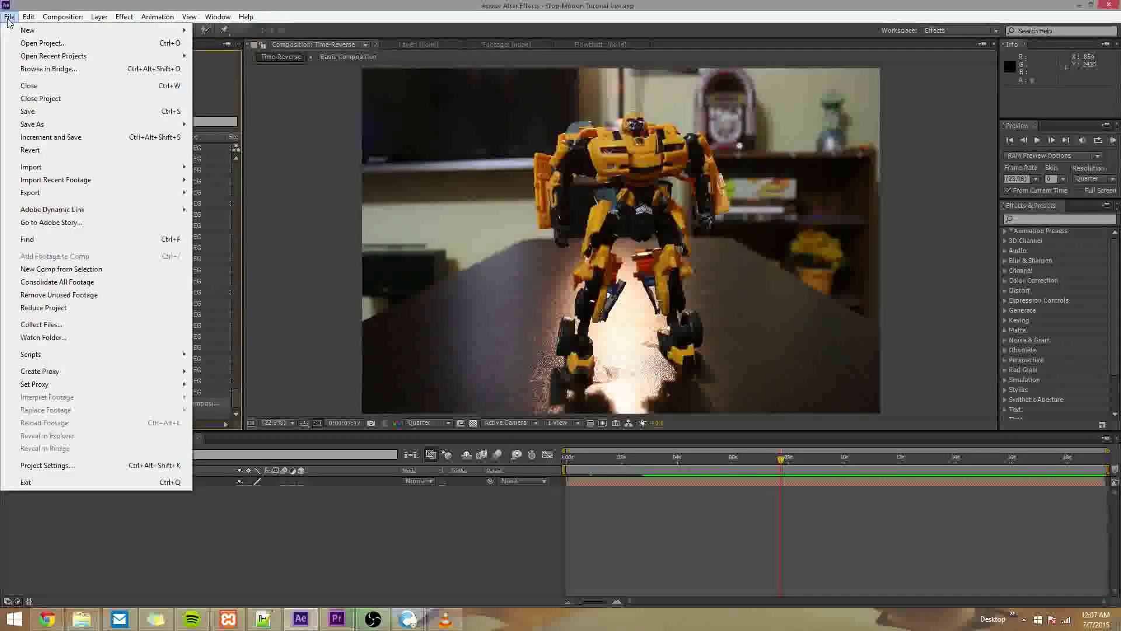
click(46, 112)
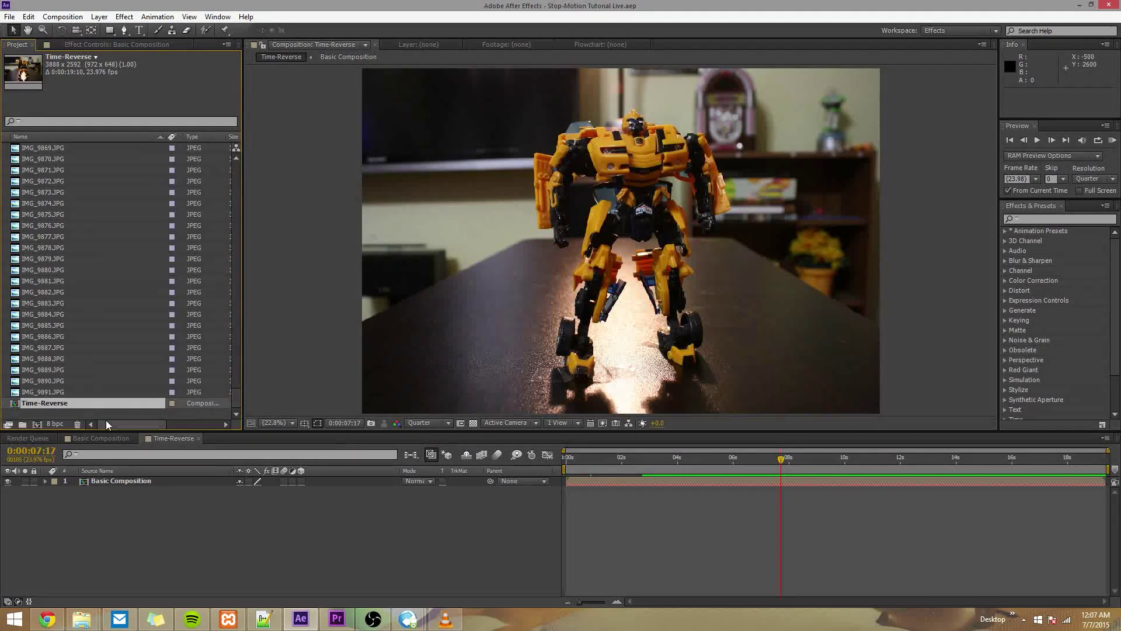
Nest the Time-Reverse comp in a new composition, Time-Reverse 2.
drag(726, 459, 781, 495)
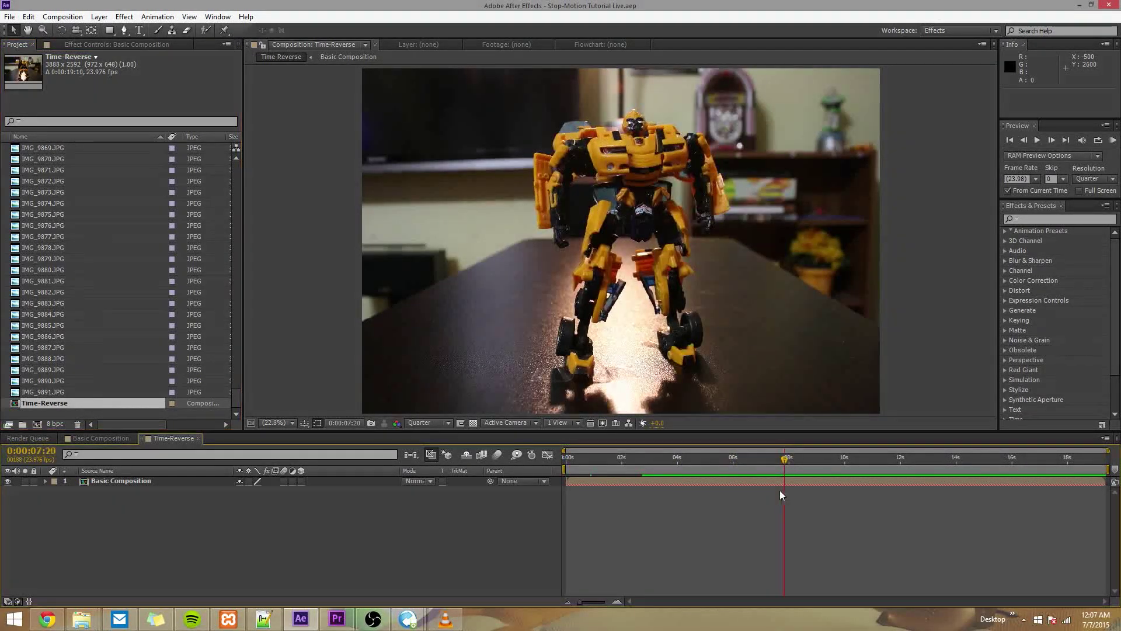
click(43, 402)
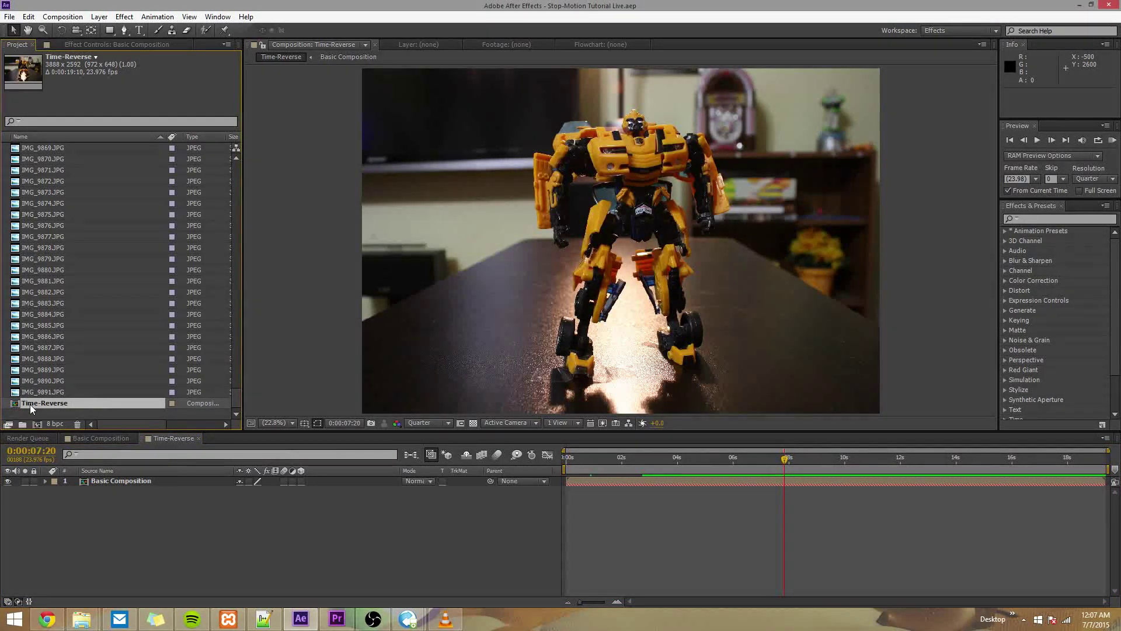
drag(30, 404, 34, 427)
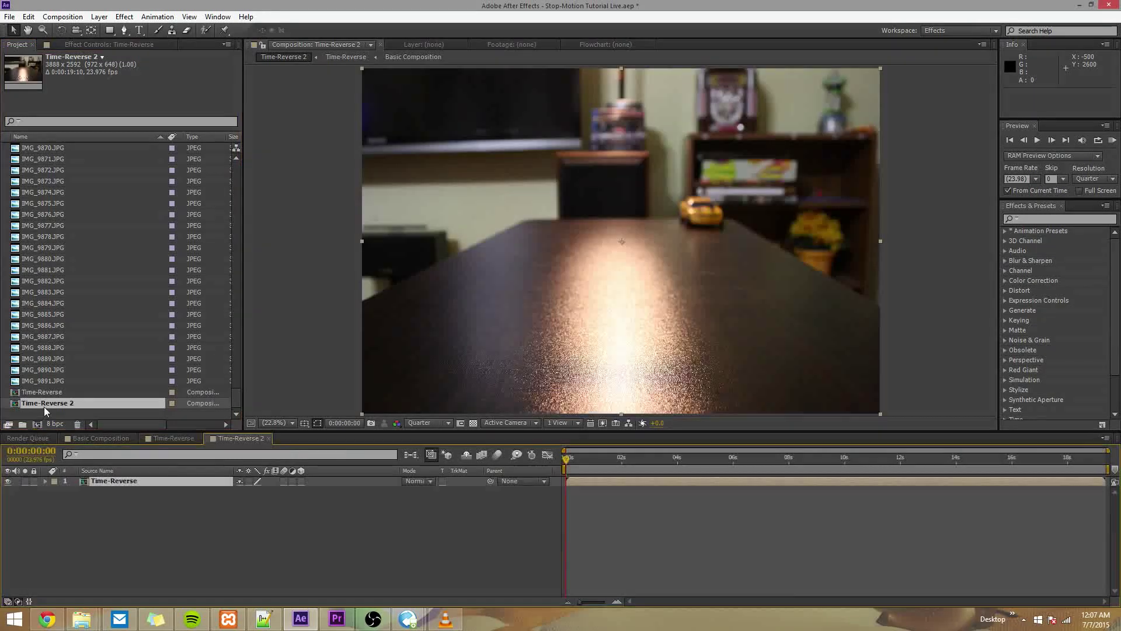
Rename the Time-Reverse 2 comp to 'Time-Remapping'.
click(44, 402)
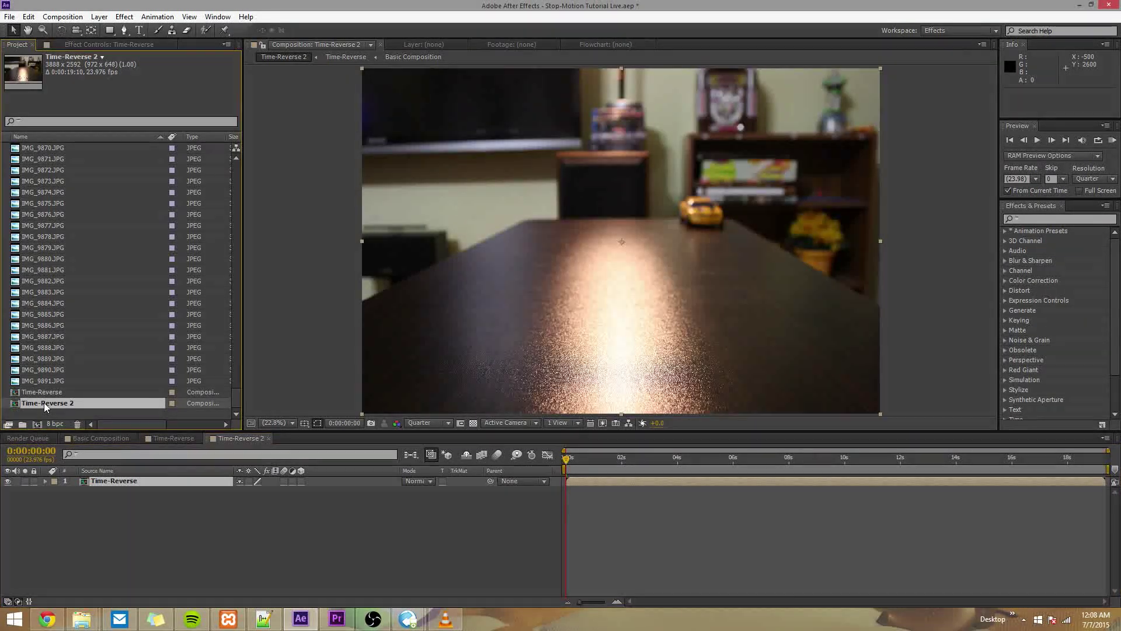
right_click(44, 401)
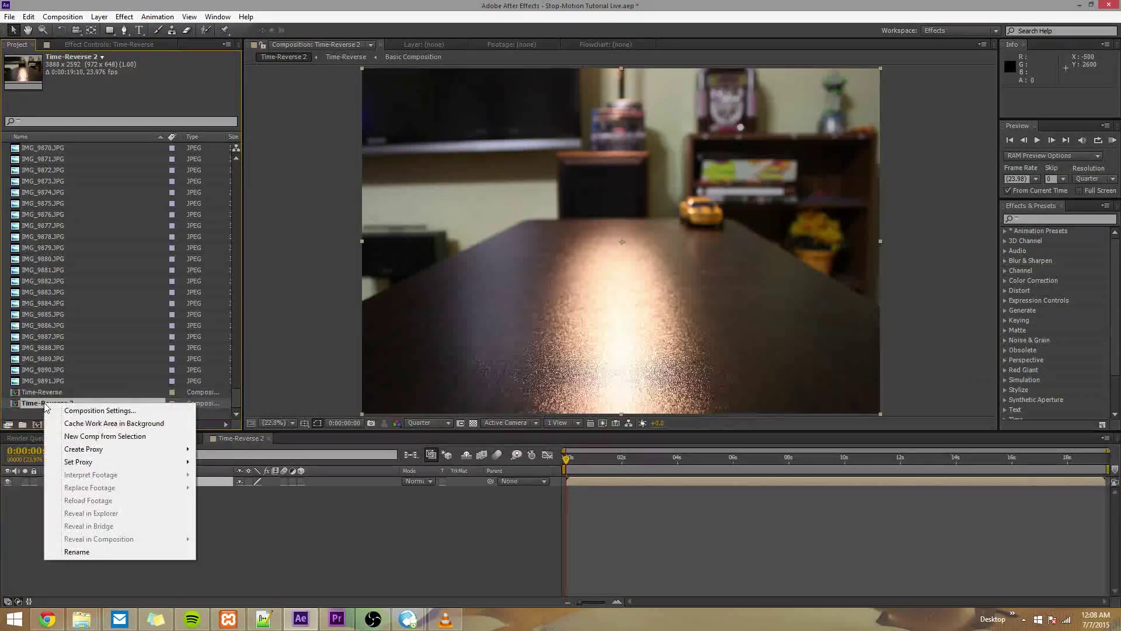
click(97, 554)
text(Time-)
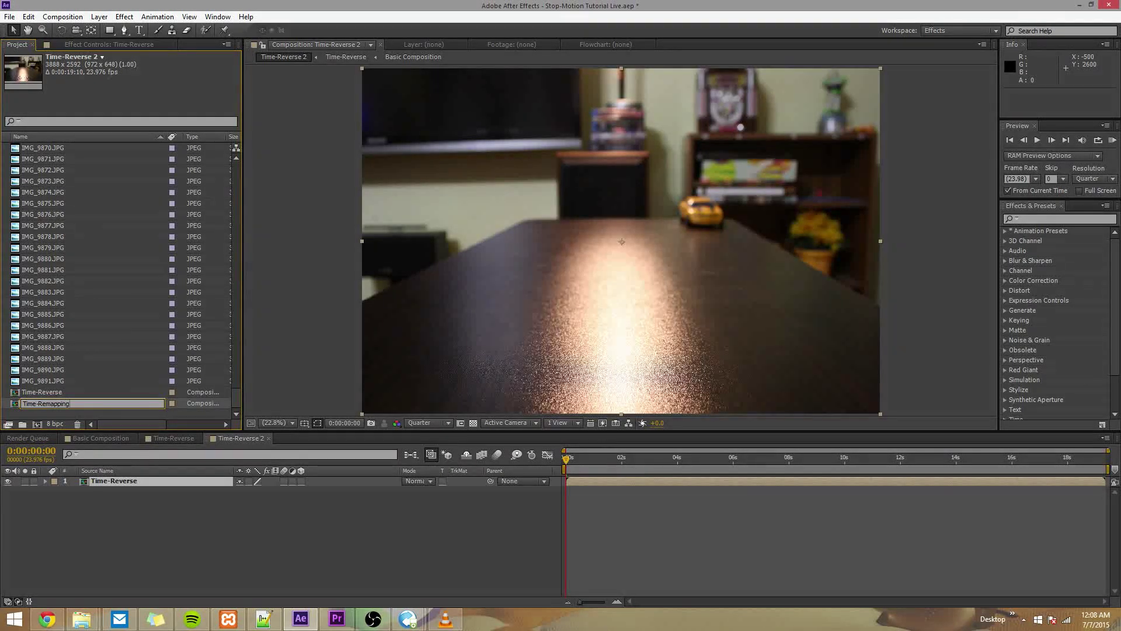
text(Remapping)
key(Return)
Enable Time Remapping on the nested Time-Reverse layer.
click(119, 480)
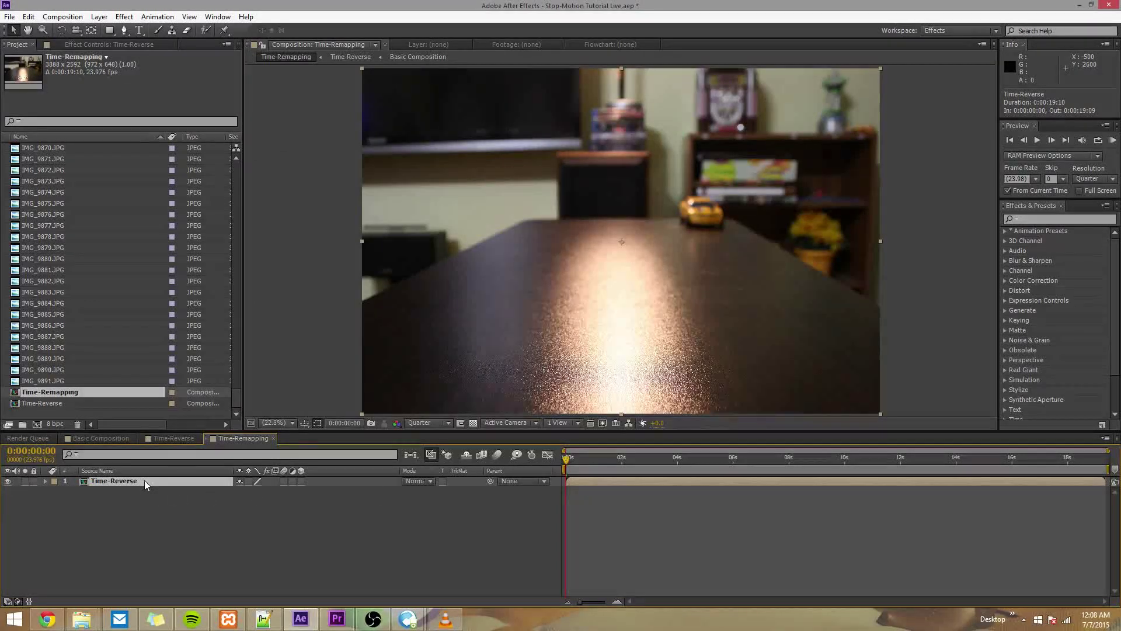
right_click(145, 480)
mouse_move(227, 123)
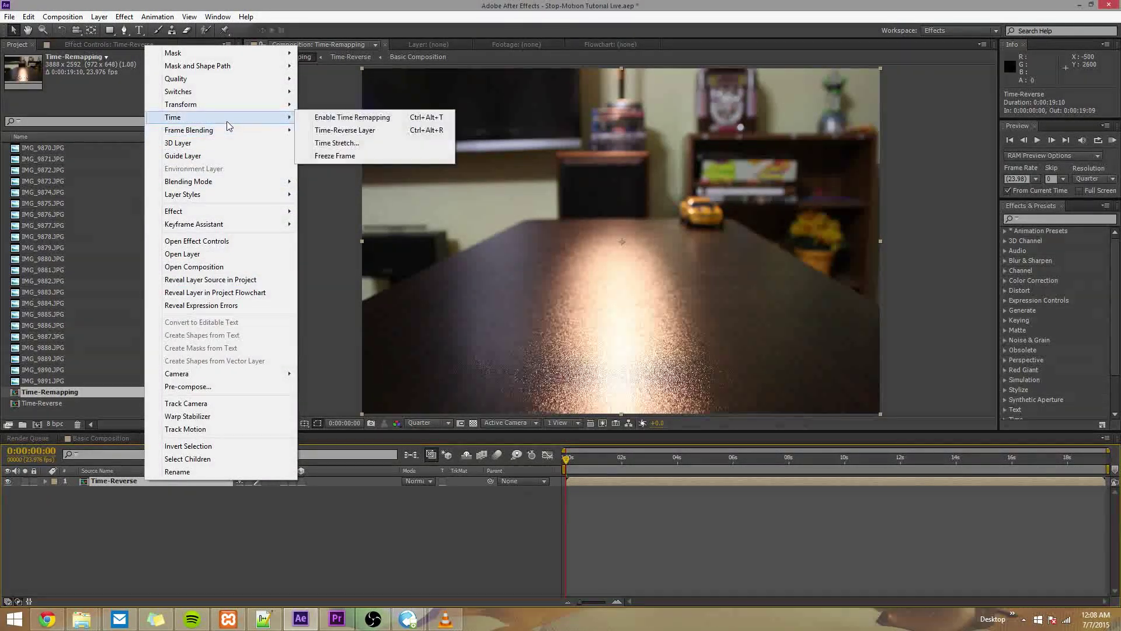
click(345, 118)
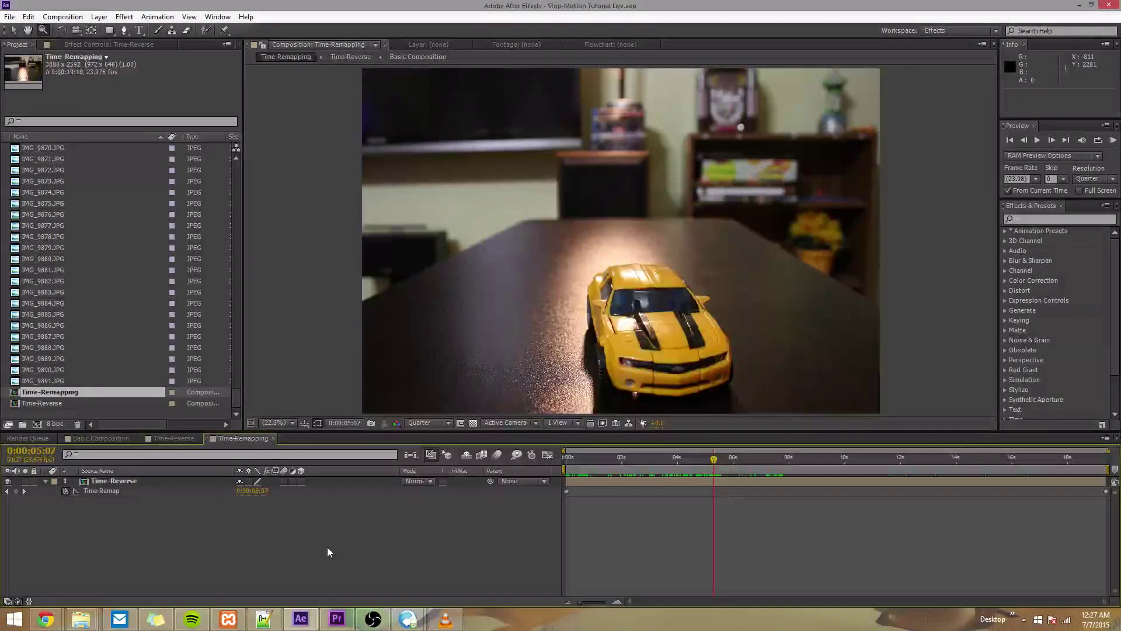
Add a Time Remap keyframe at 0:00:08:01 and drag it earlier to about 0:00:02:15.
click(567, 491)
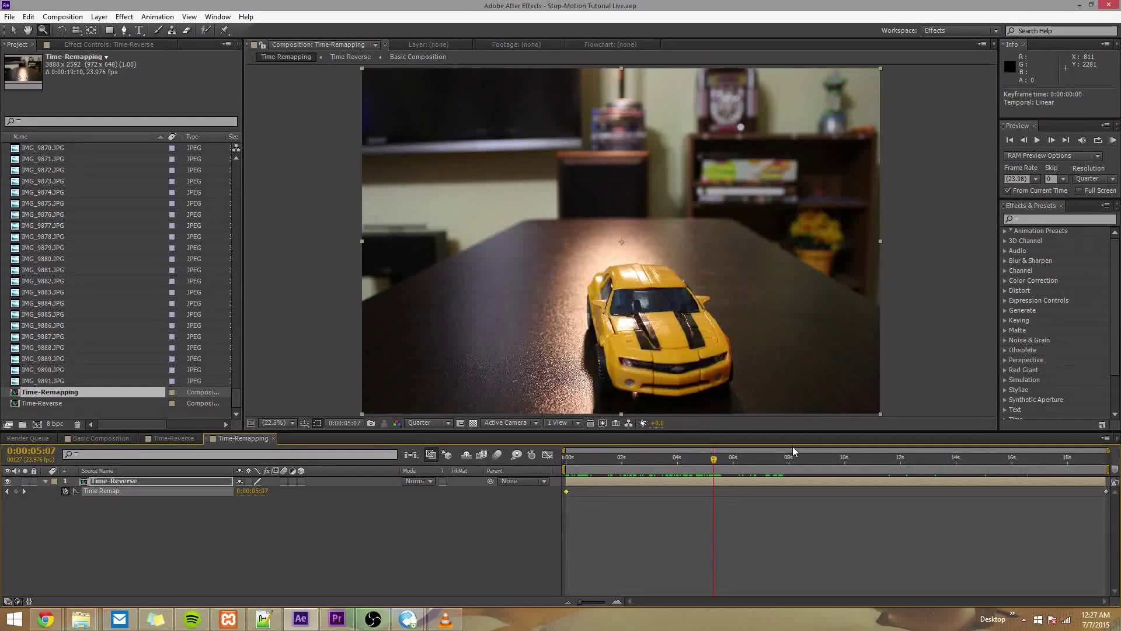
click(484, 518)
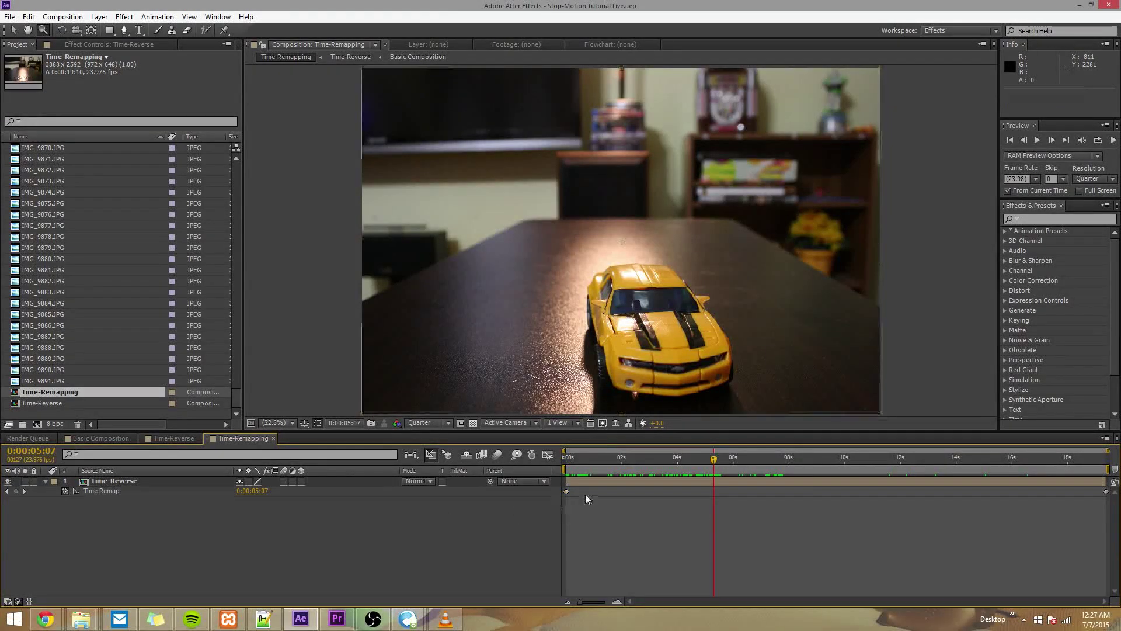
click(566, 491)
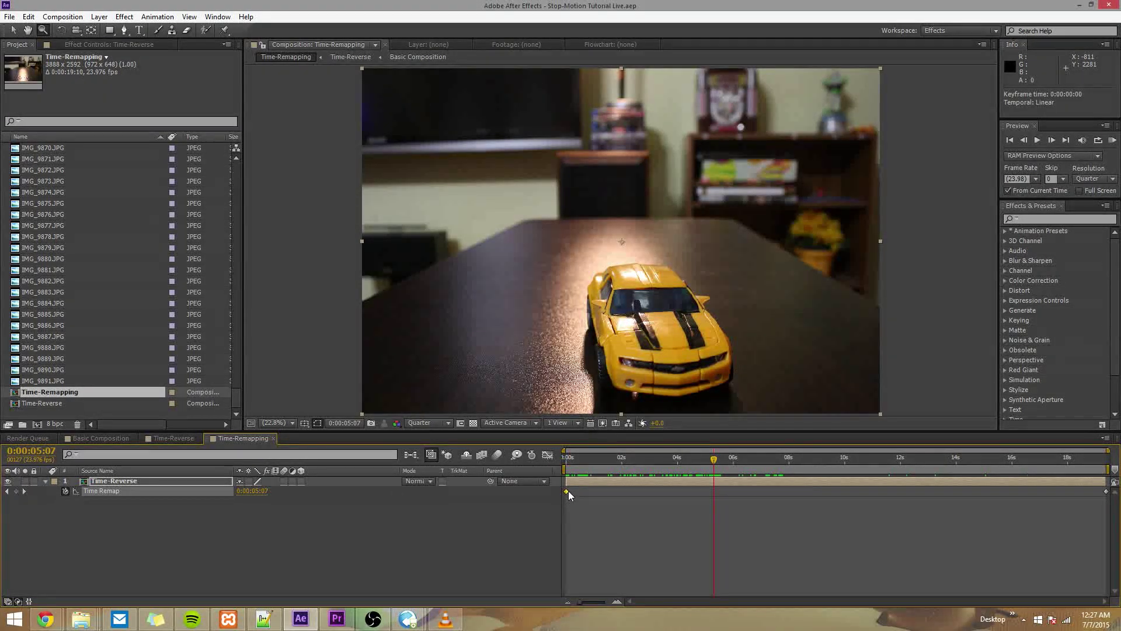
click(568, 458)
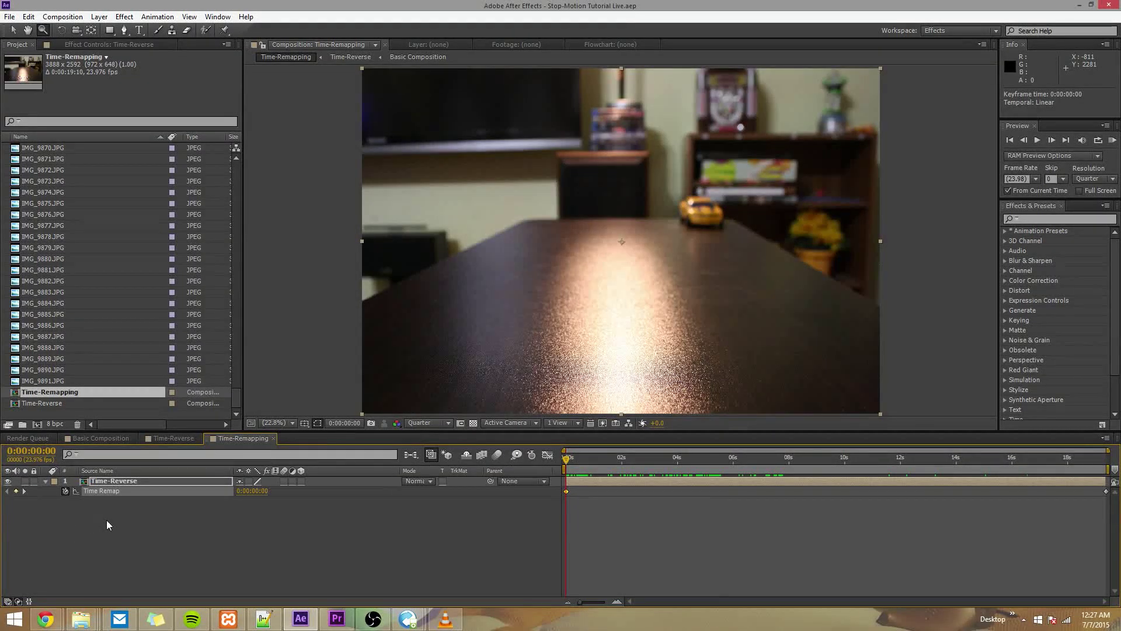
click(571, 528)
drag(604, 468, 789, 470)
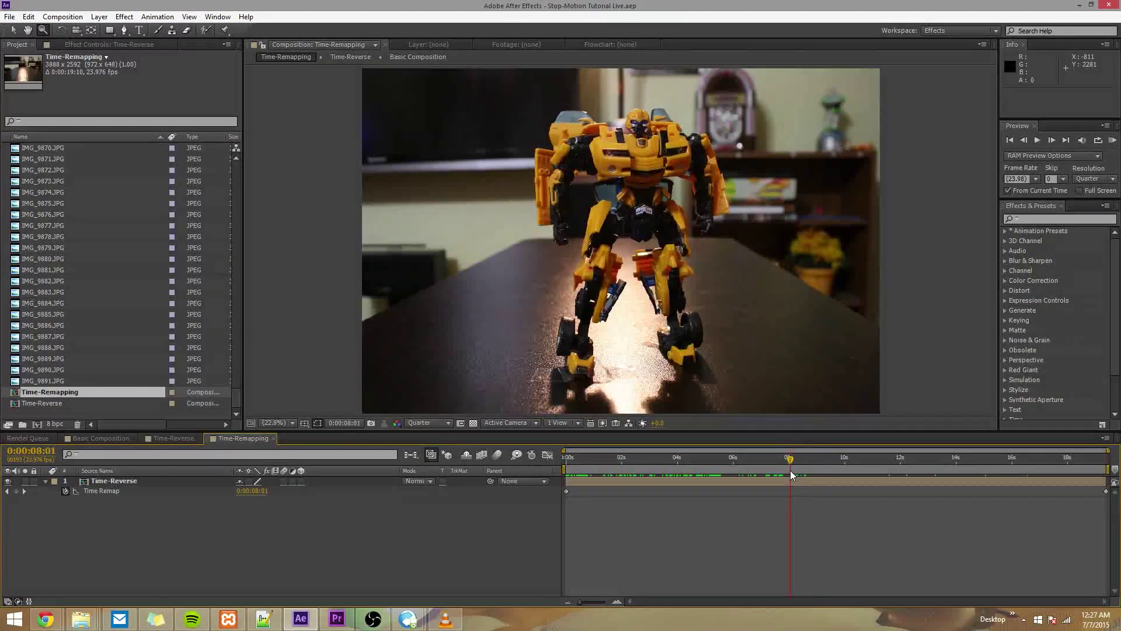
click(16, 492)
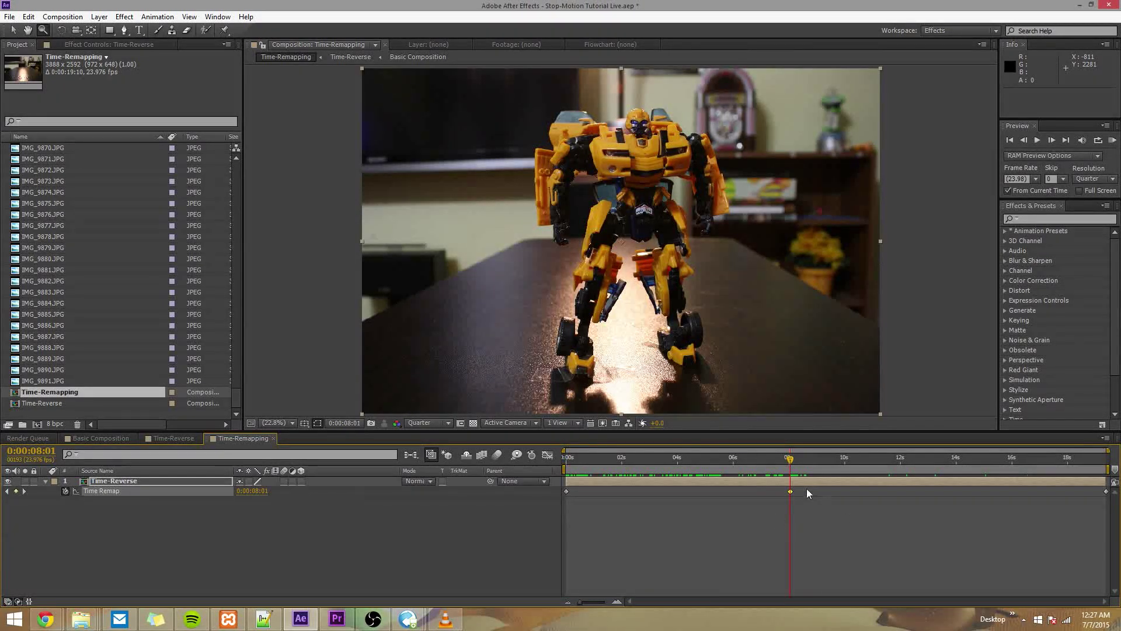
drag(790, 491, 631, 495)
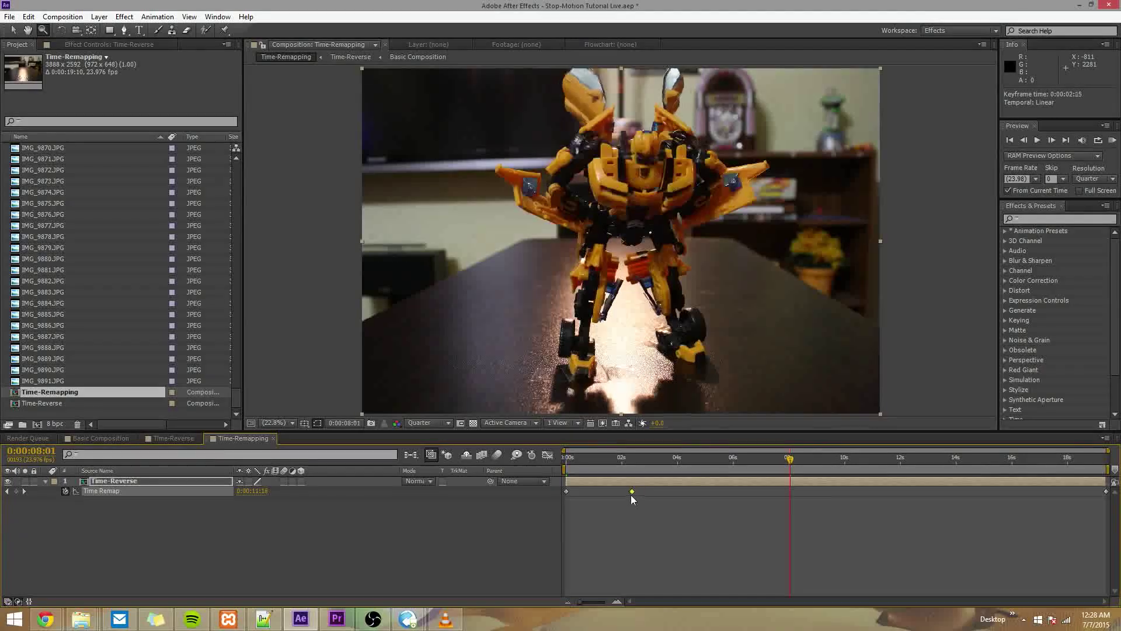
click(620, 459)
drag(621, 465, 624, 468)
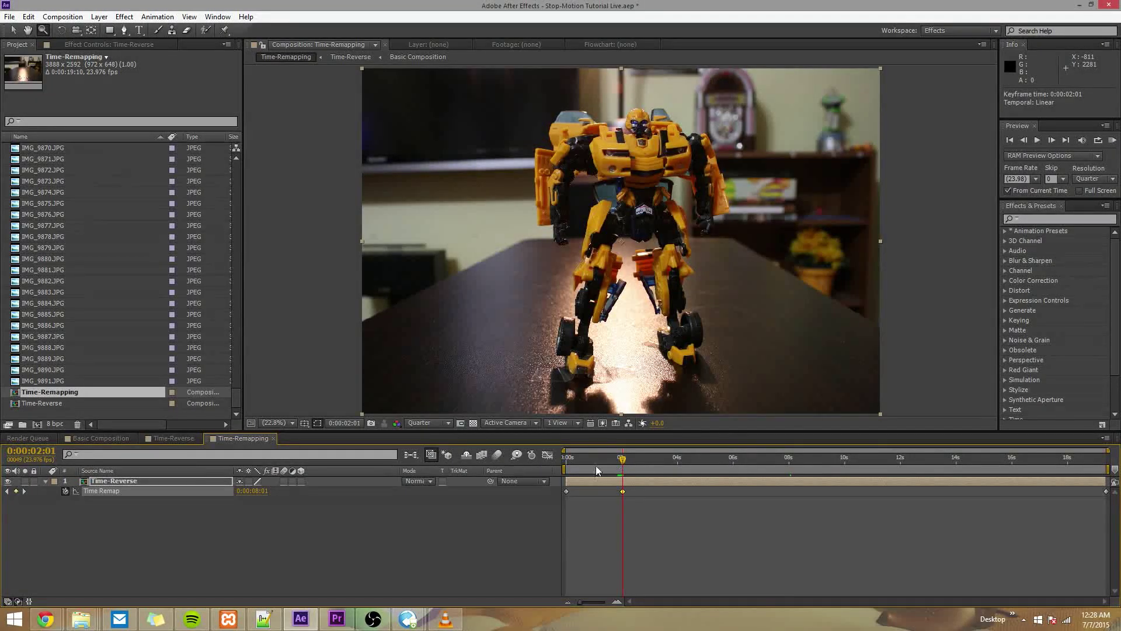
Preview the retimed comp from the start, stopping at the 2-second mark.
key(Home)
key(KP_0)
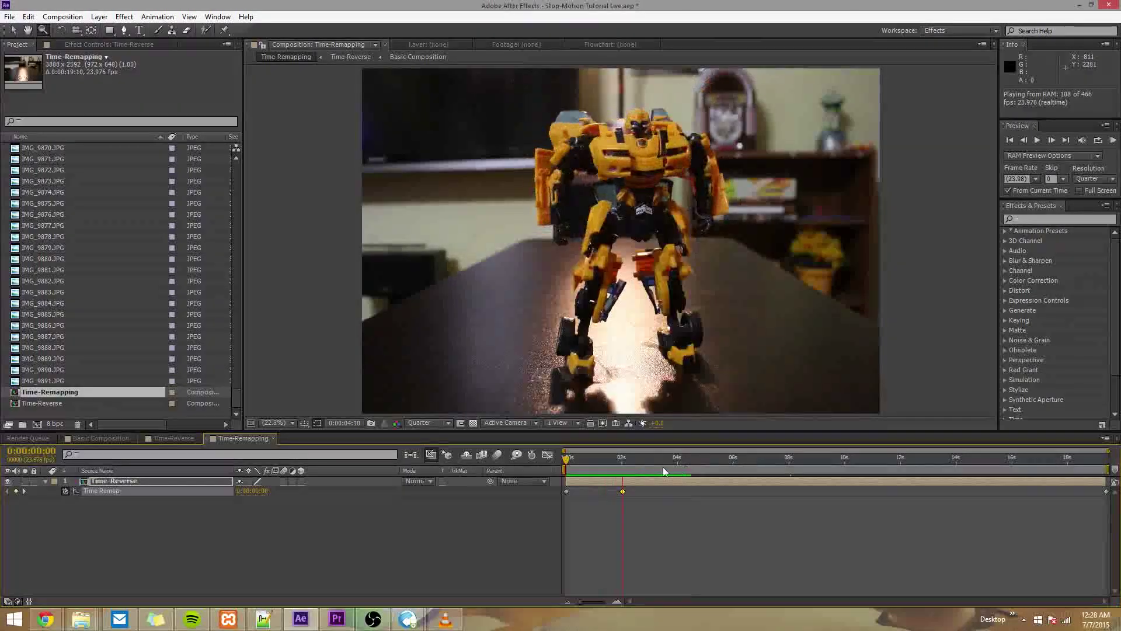
click(622, 461)
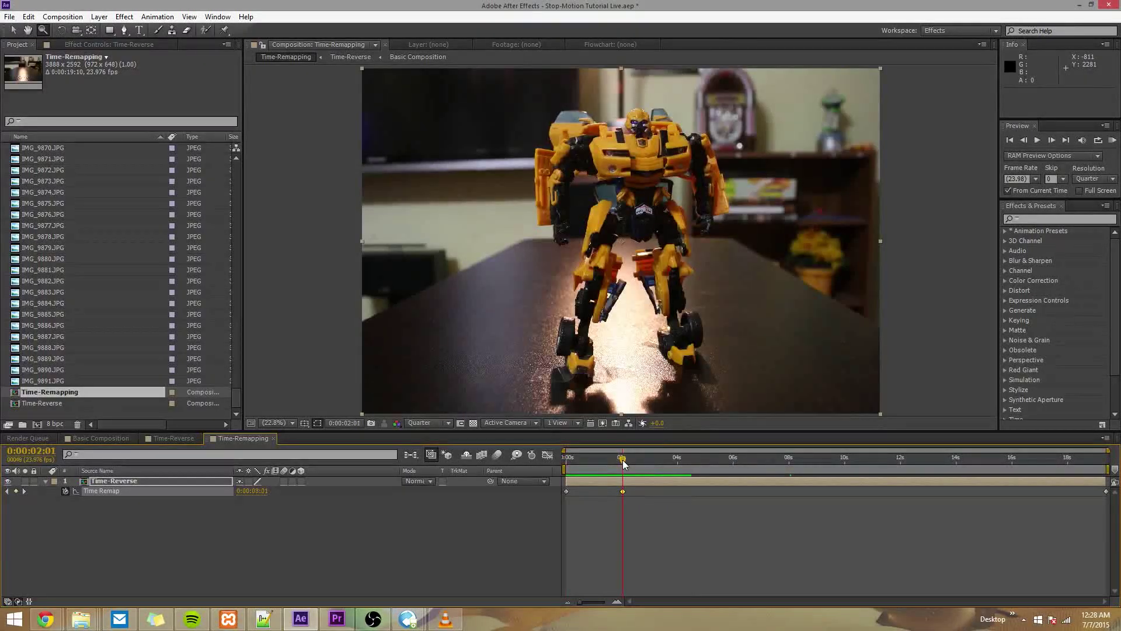
Drag the 2-second Time Remap keyframe out to about 8 seconds.
click(641, 517)
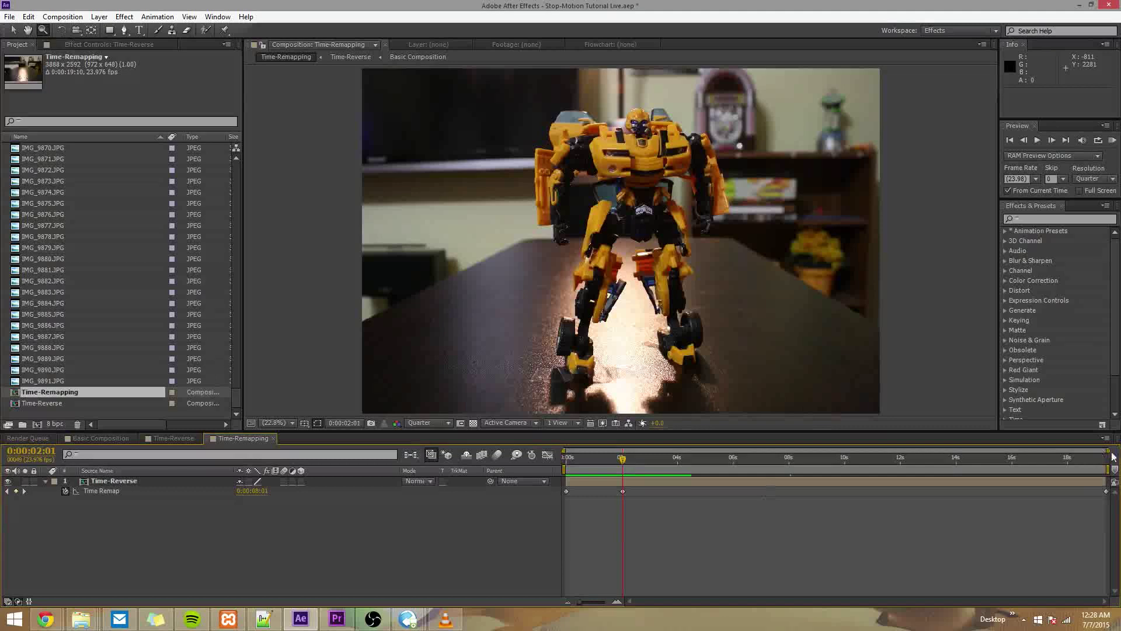
click(1106, 491)
drag(1104, 464, 1113, 465)
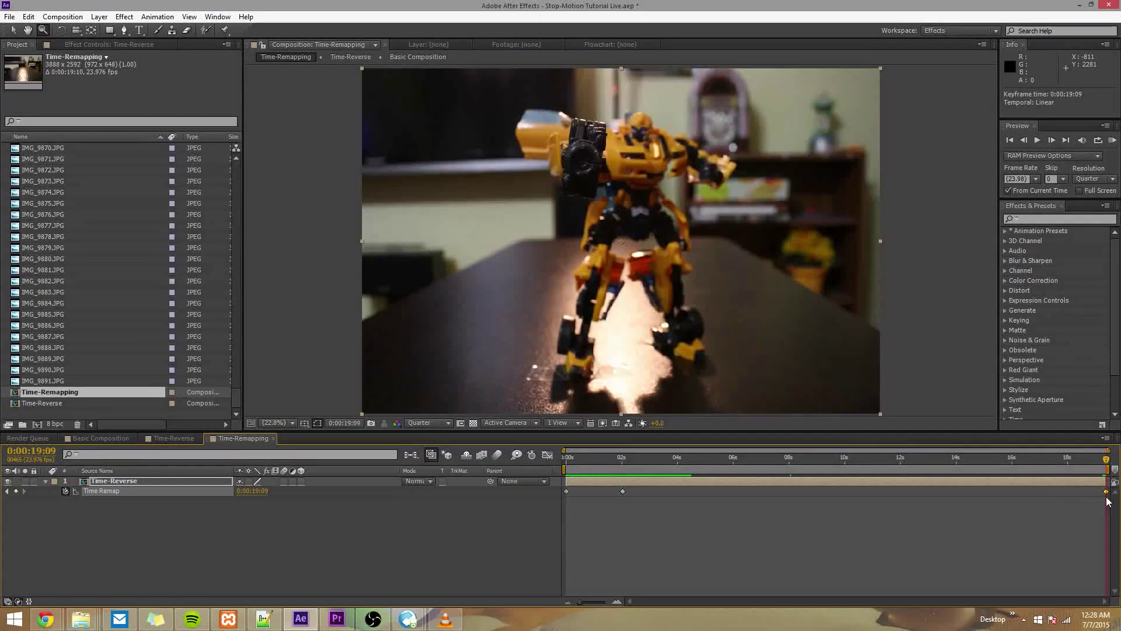
drag(1037, 470, 816, 475)
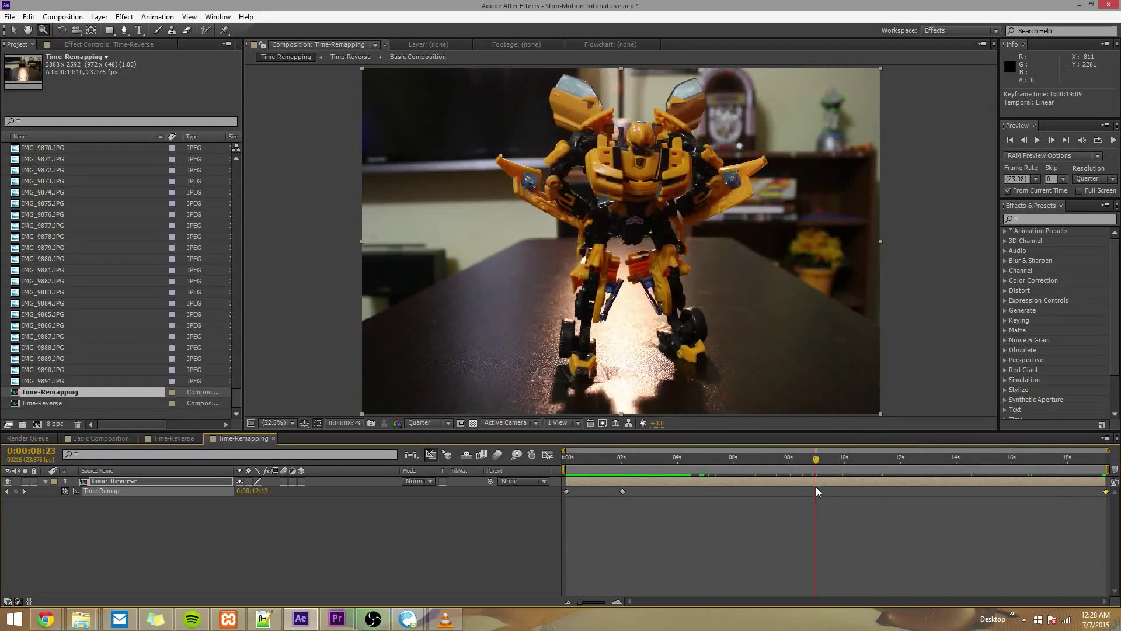
drag(623, 492, 790, 491)
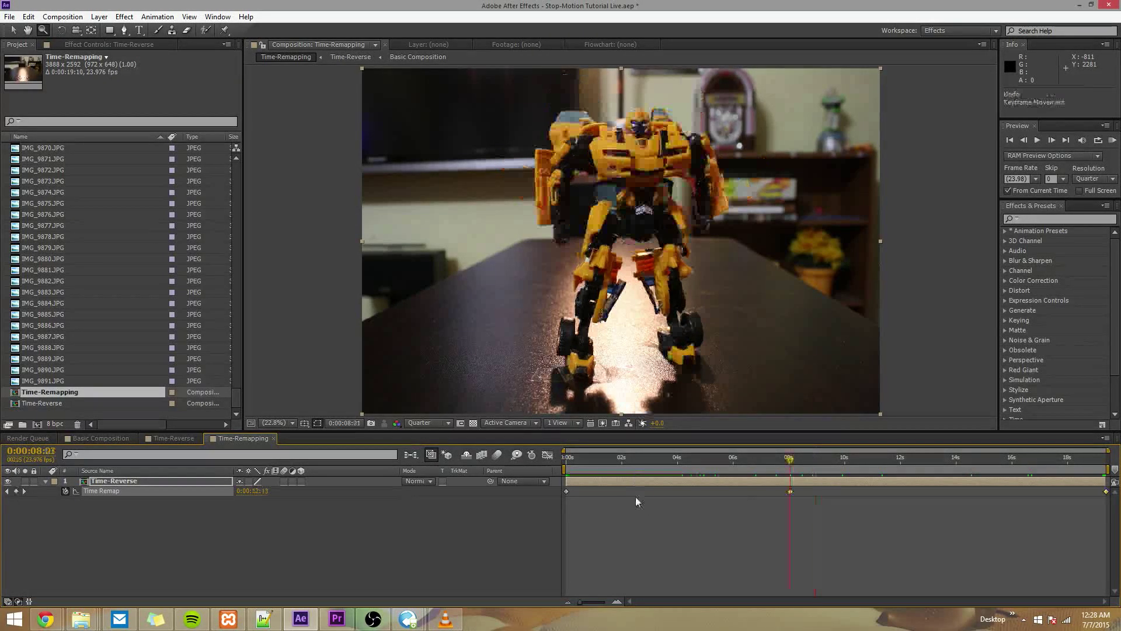
click(793, 495)
Find where the transformation starts and add a Time Remap keyframe at 0:00:05:09.
click(754, 465)
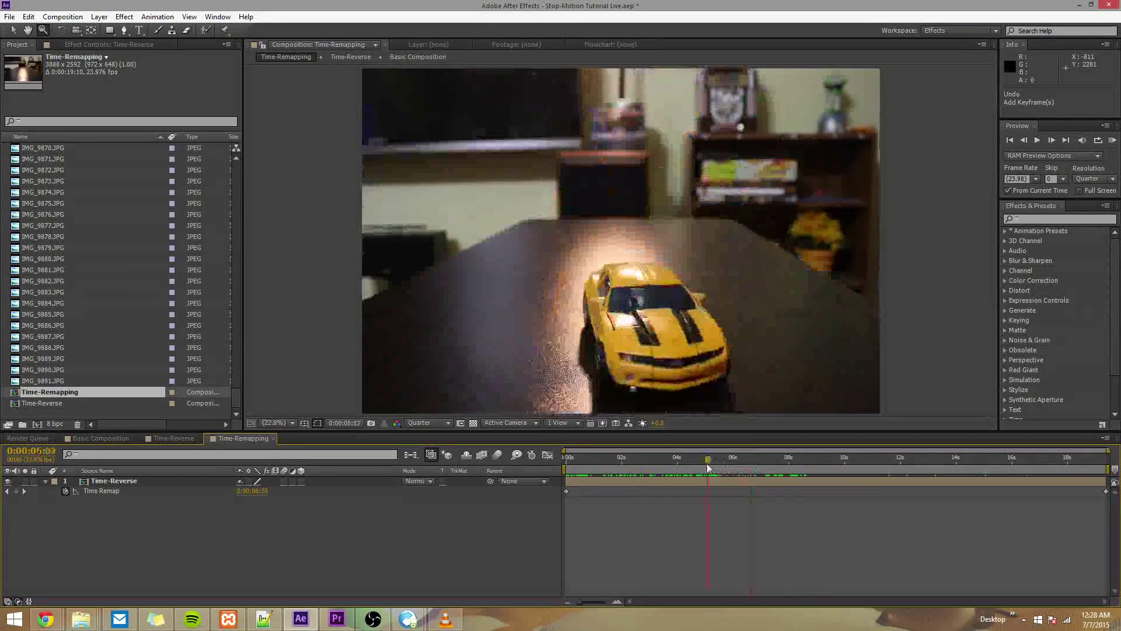
drag(708, 466, 717, 466)
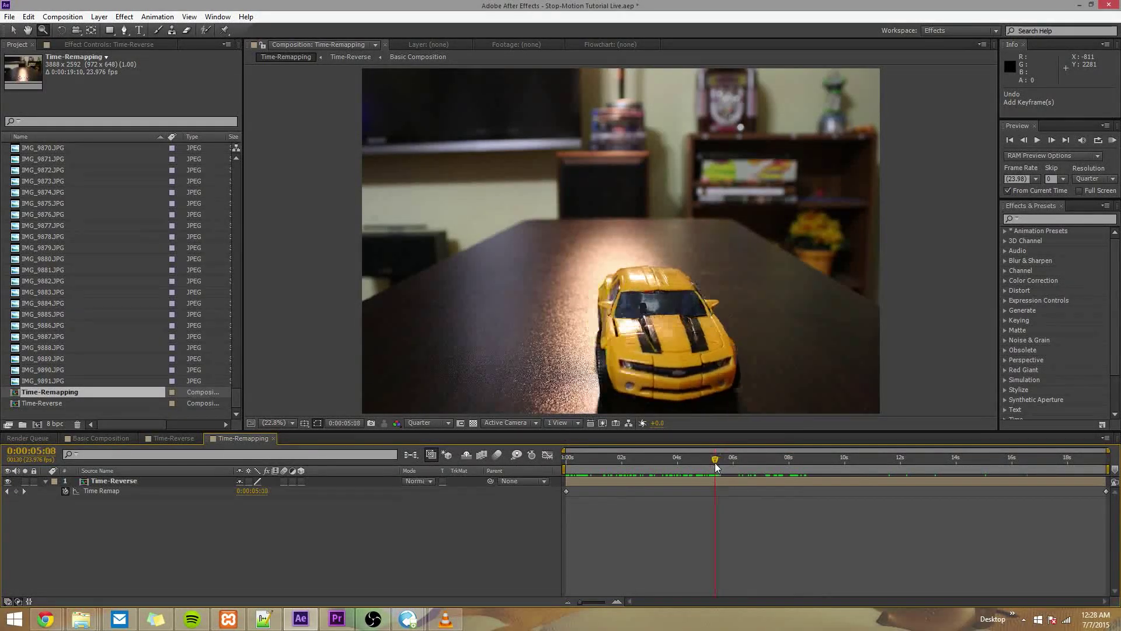
drag(789, 460, 718, 463)
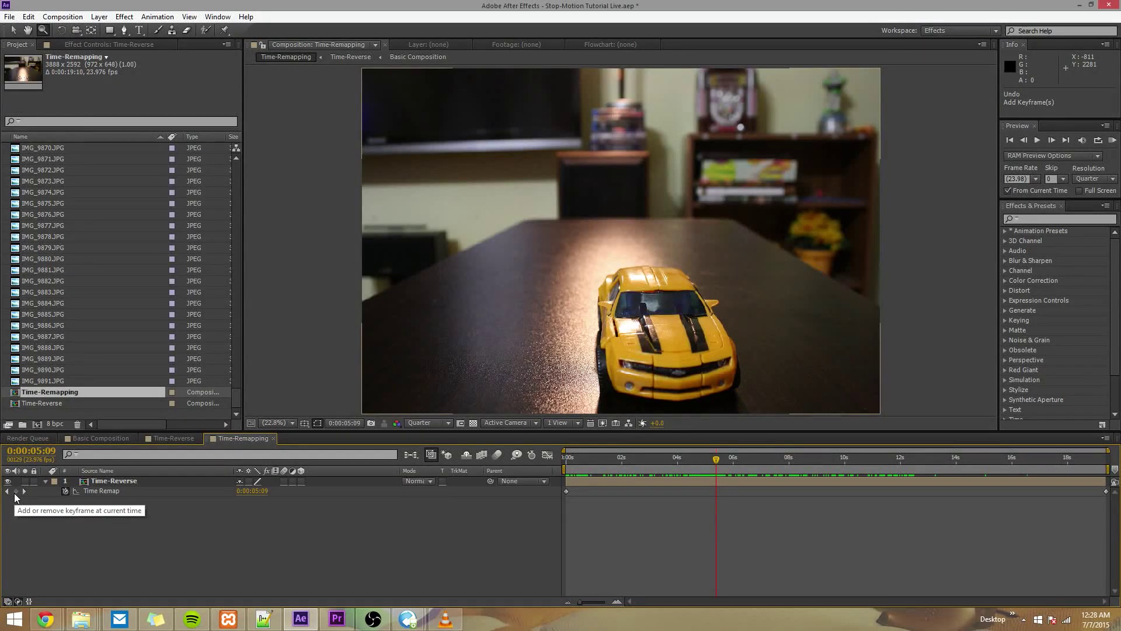
click(115, 481)
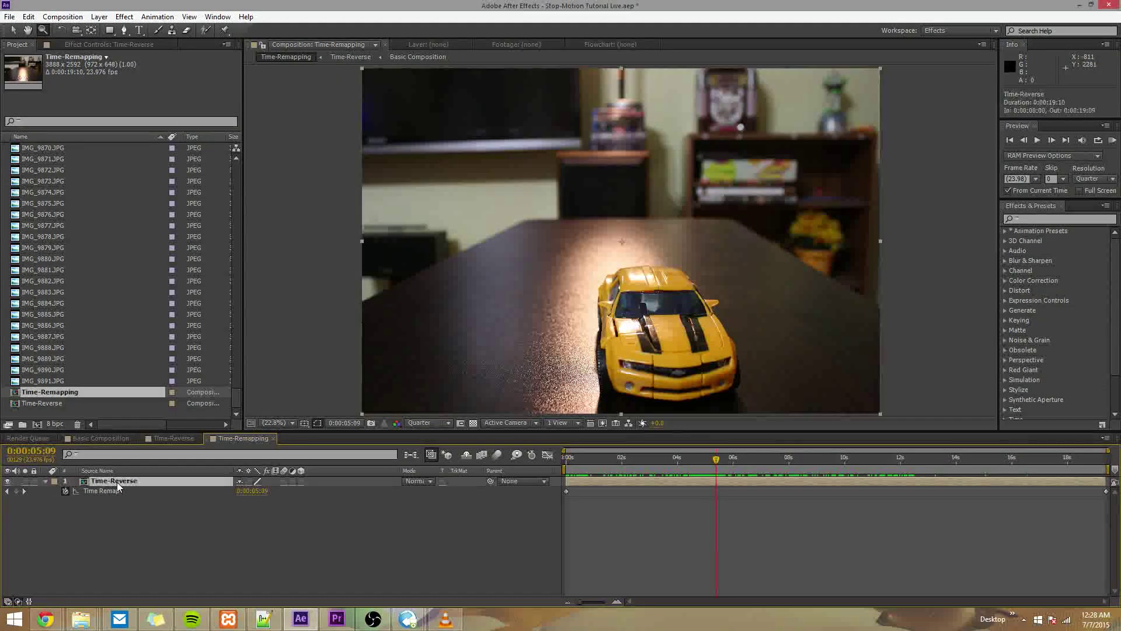
click(16, 492)
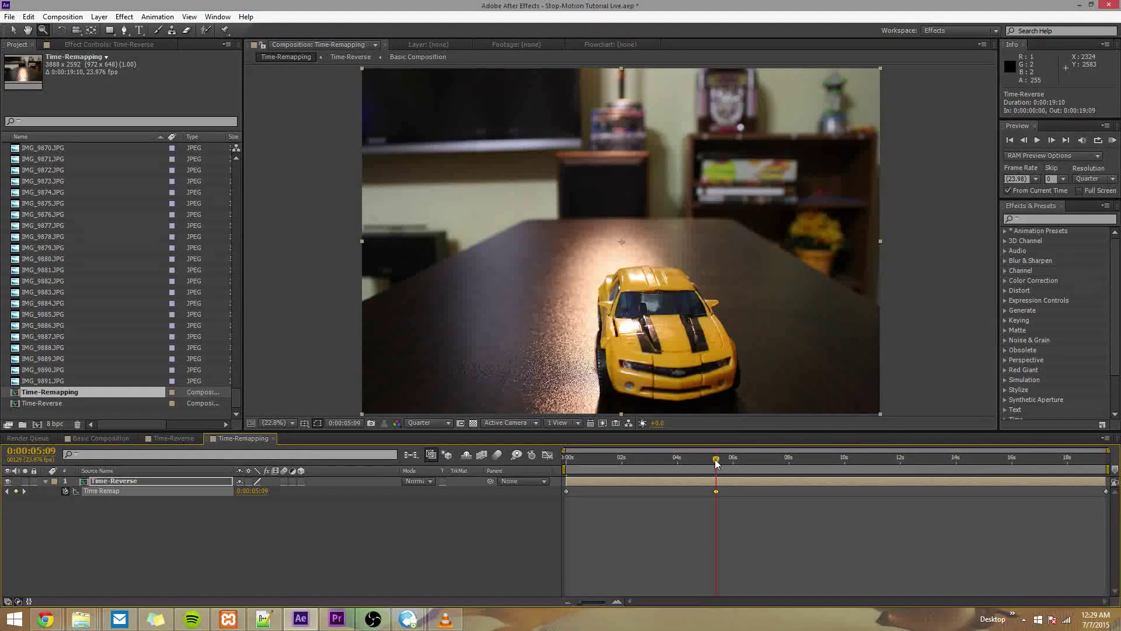
Add another Time Remap keyframe at 0:00:06:18.
drag(717, 463, 795, 465)
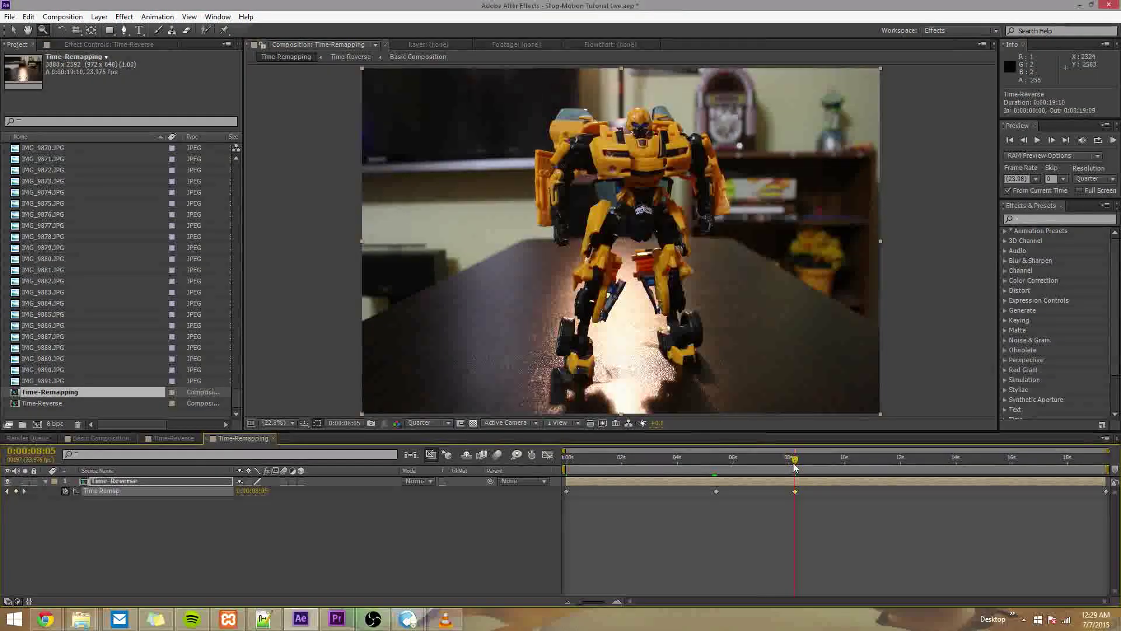
drag(794, 466, 792, 466)
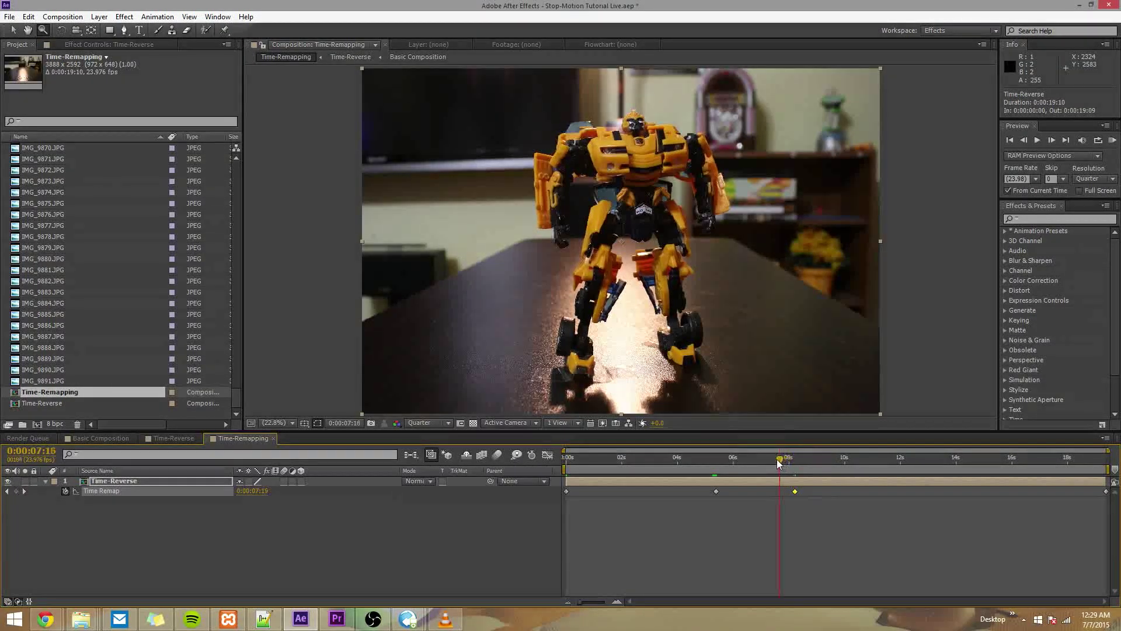
drag(759, 465, 753, 463)
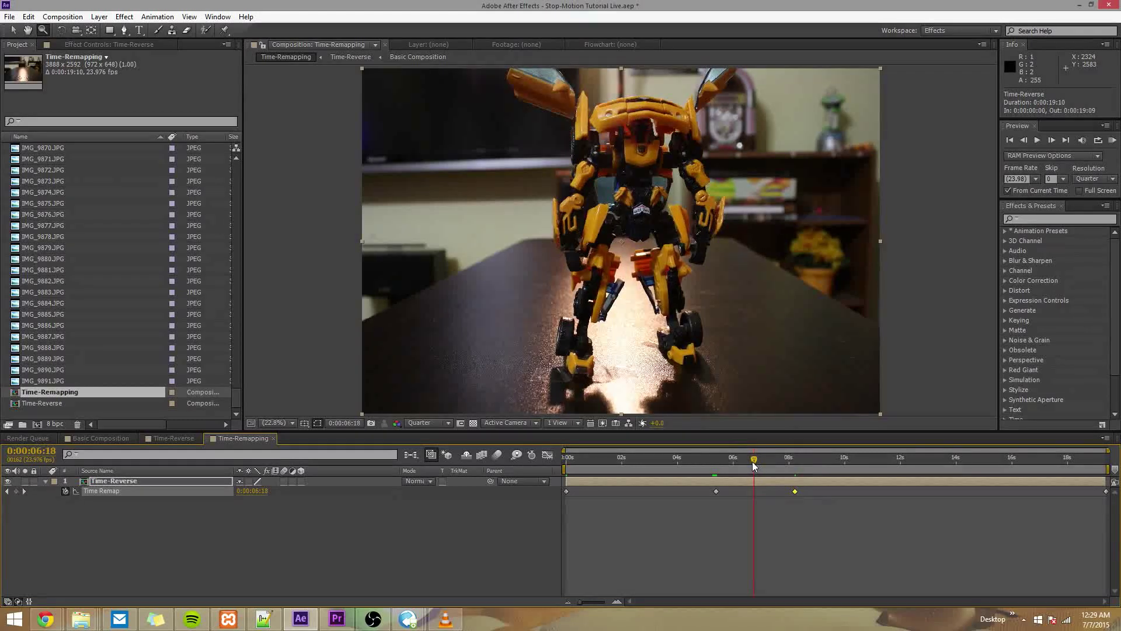
click(15, 491)
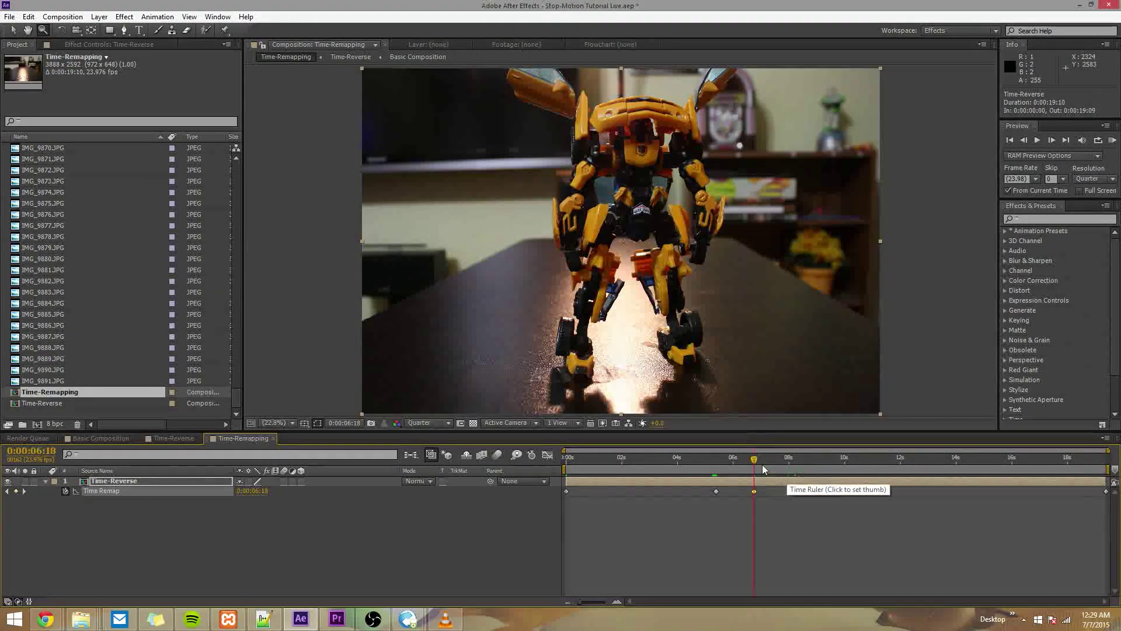
drag(754, 461, 781, 471)
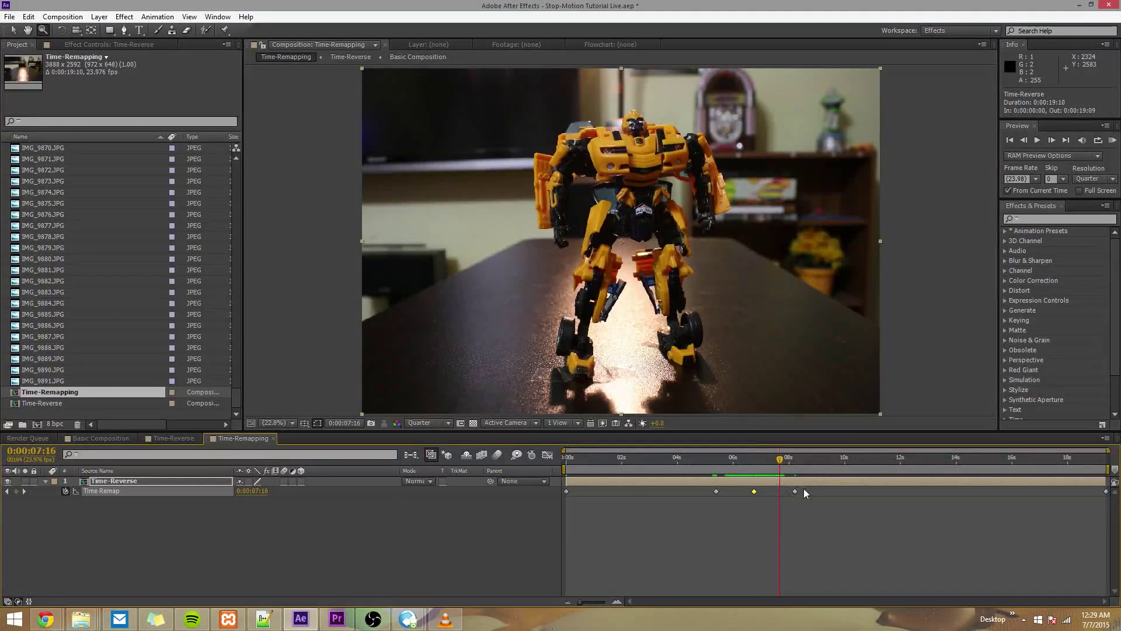
click(782, 493)
Shift the two later Time Remap keyframes slightly earlier.
click(821, 493)
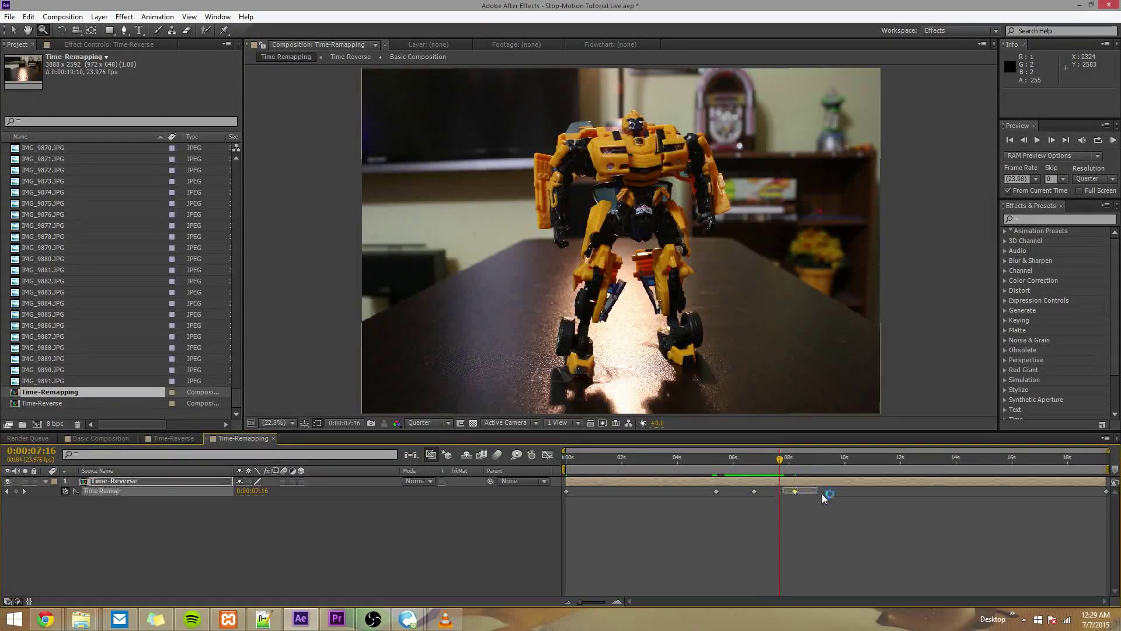
click(782, 497)
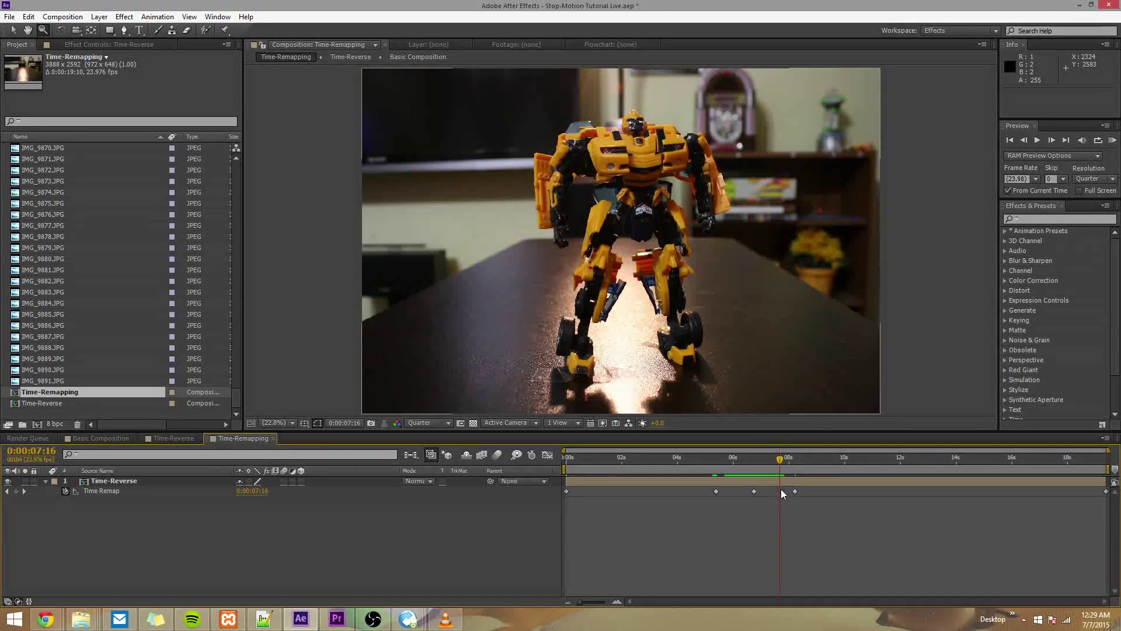
drag(781, 490, 1111, 497)
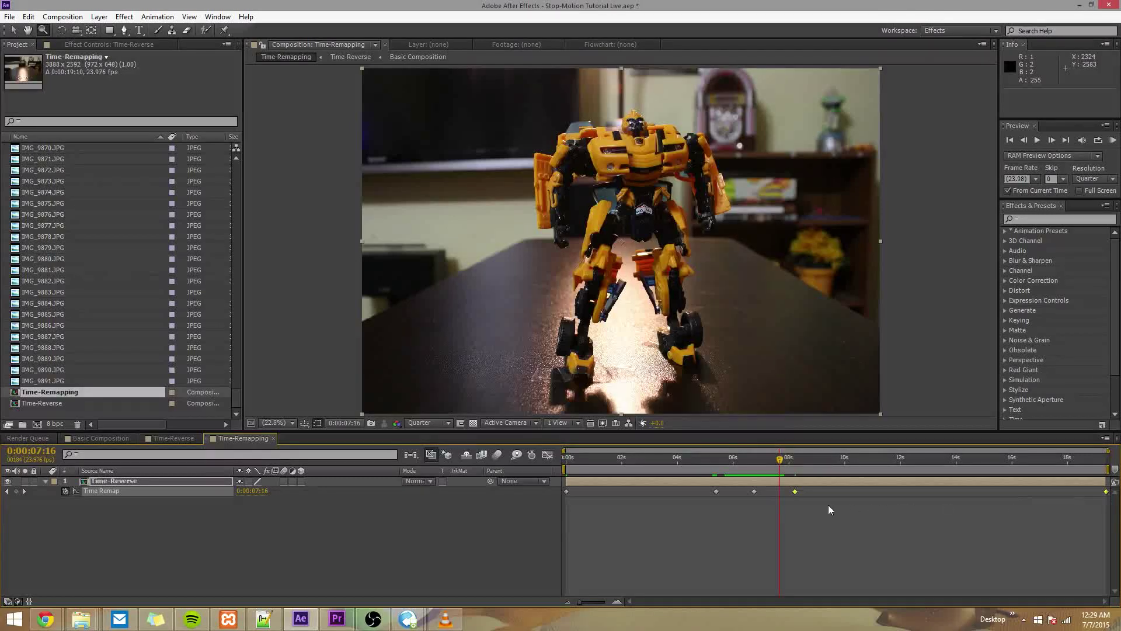
drag(794, 493, 778, 492)
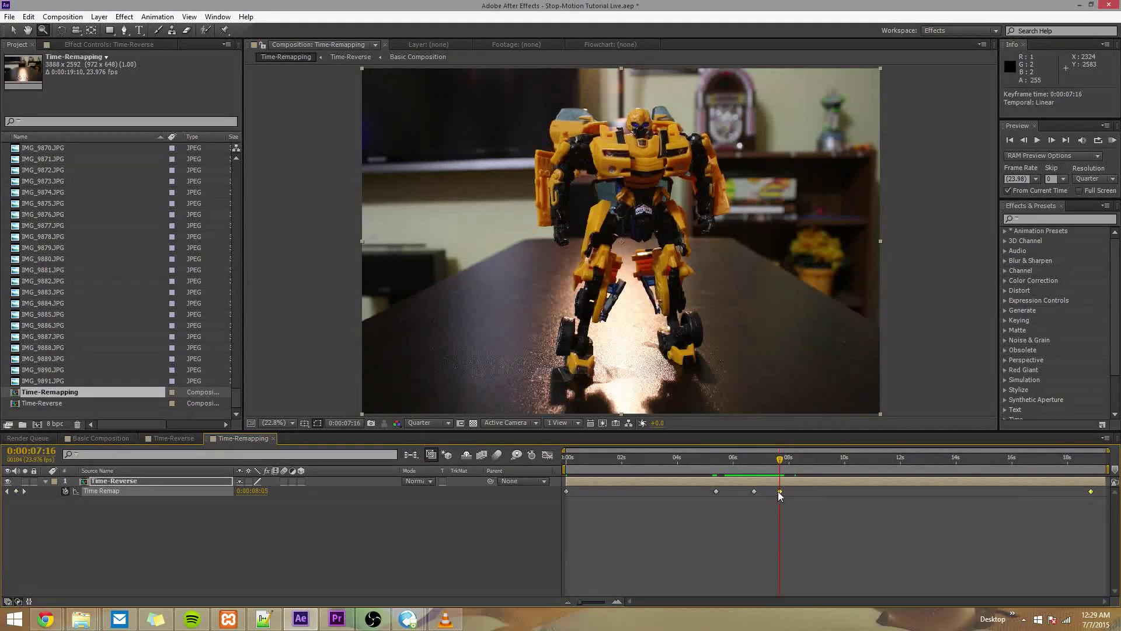
click(754, 491)
click(757, 459)
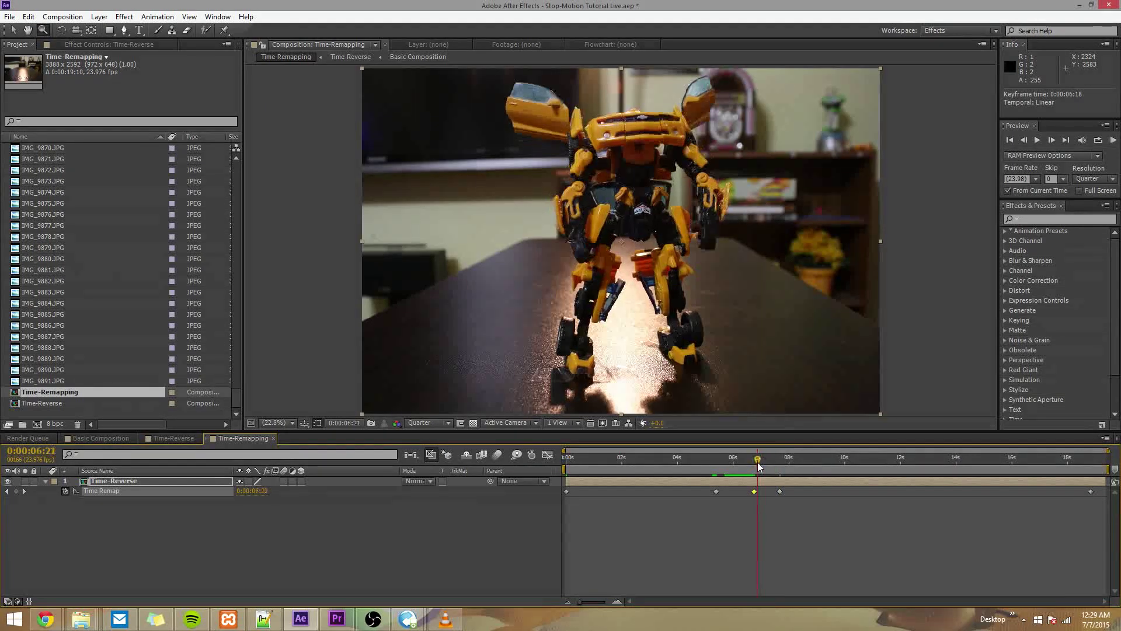
click(770, 498)
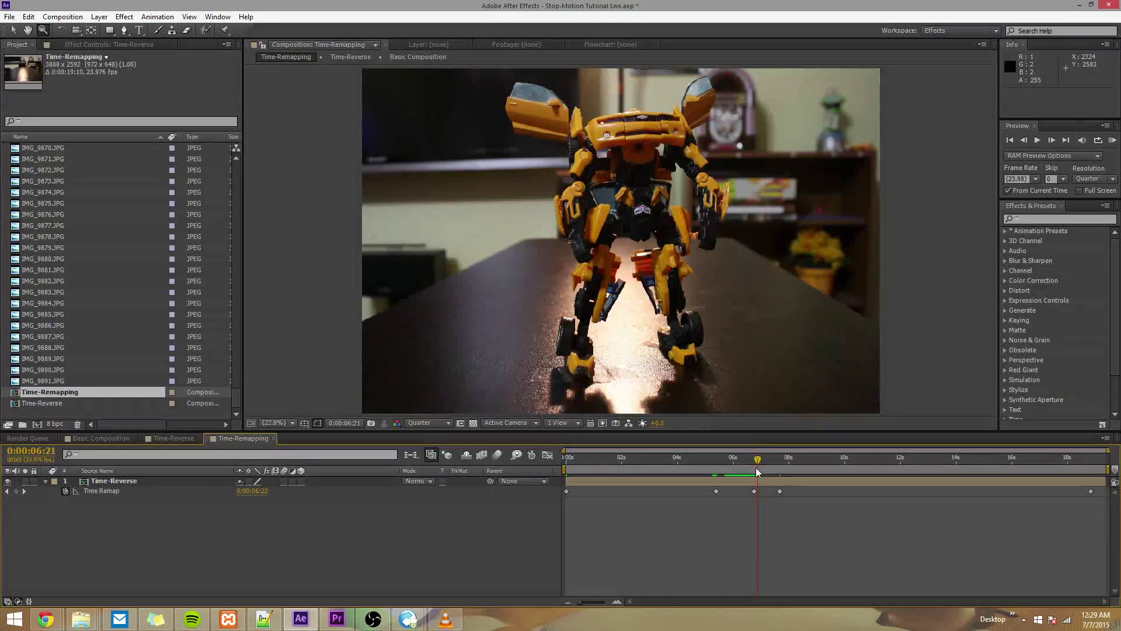
Preview the retimed transformation from around 0:00:05:06 several times.
drag(755, 467, 730, 469)
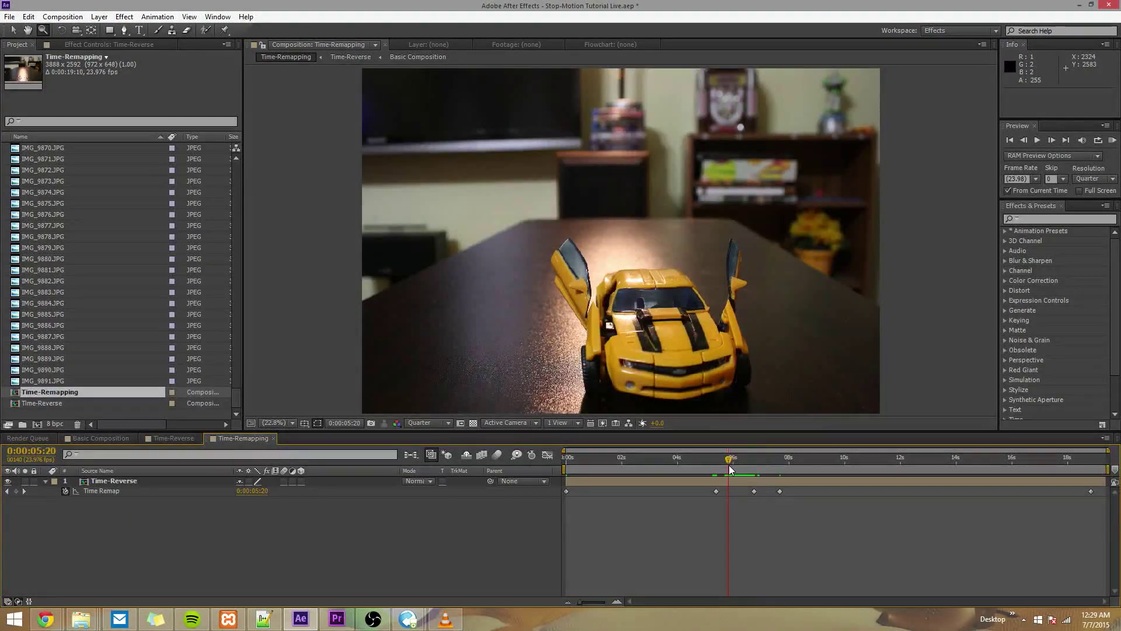
key(space)
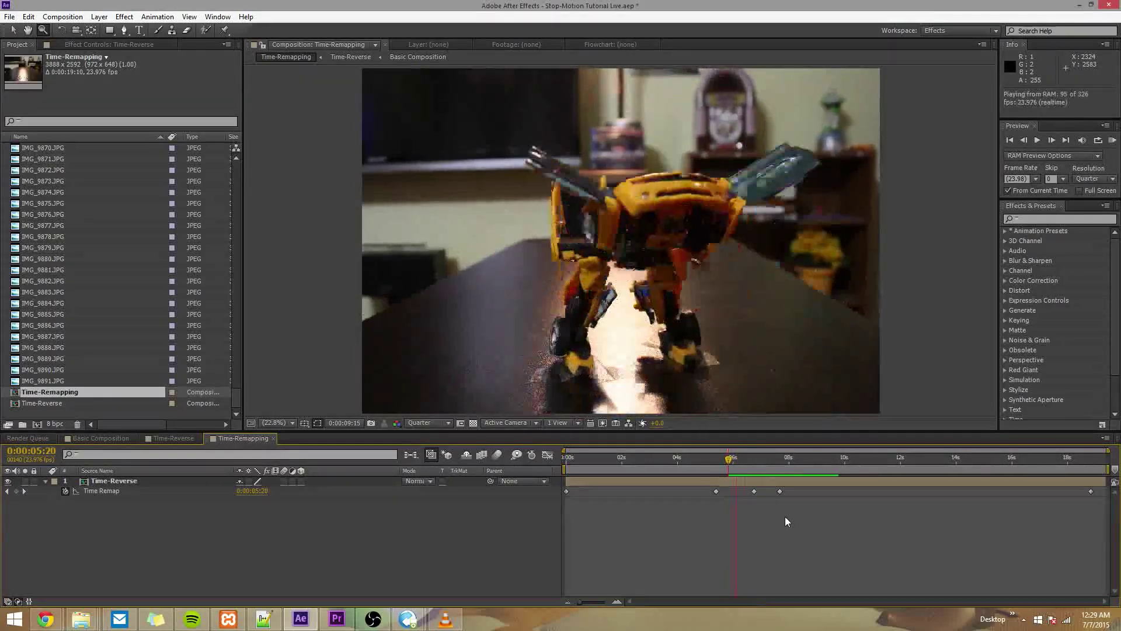
key(space)
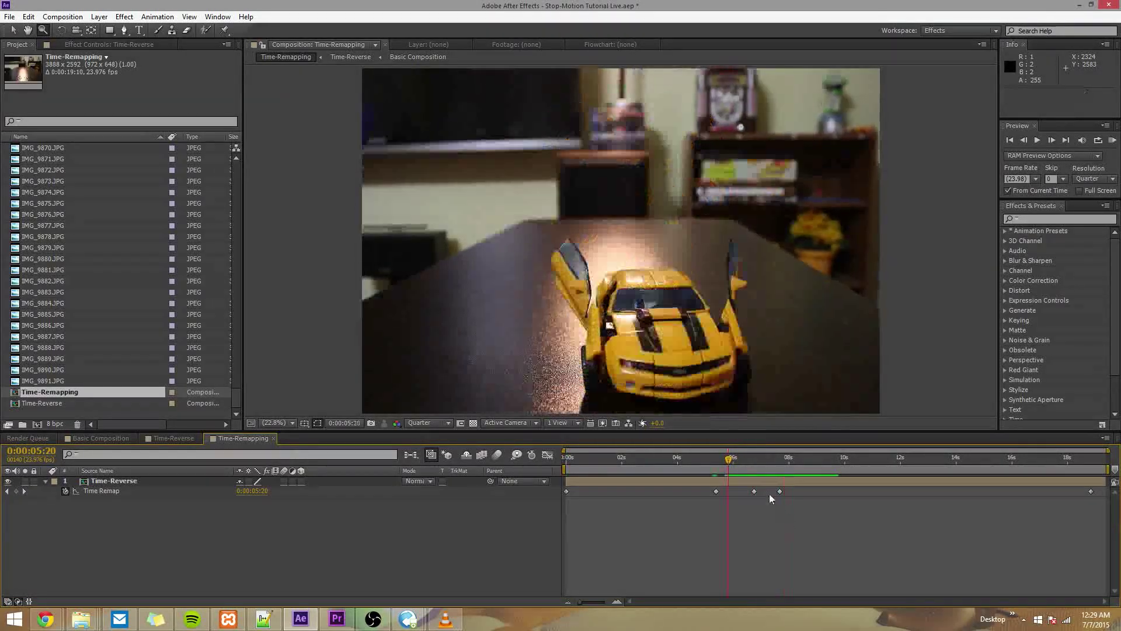
drag(728, 461, 714, 464)
key(space)
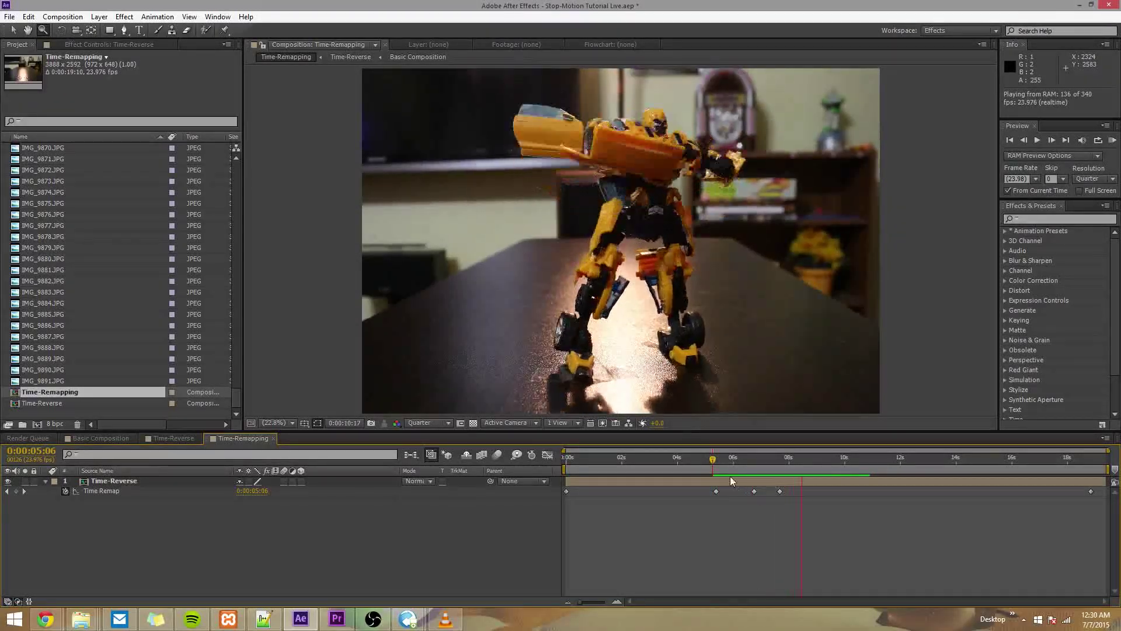
mouse_move(729, 461)
mouse_down()
mouse_move(769, 469)
mouse_move(774, 459)
mouse_move(718, 462)
mouse_up()
key(KP_0)
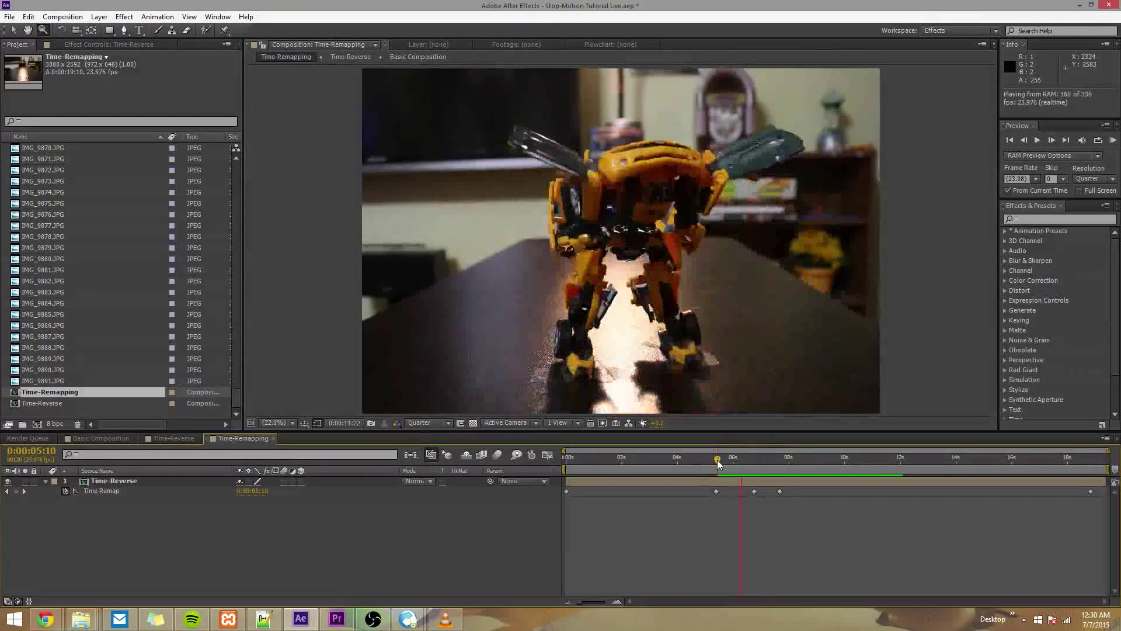
key(space)
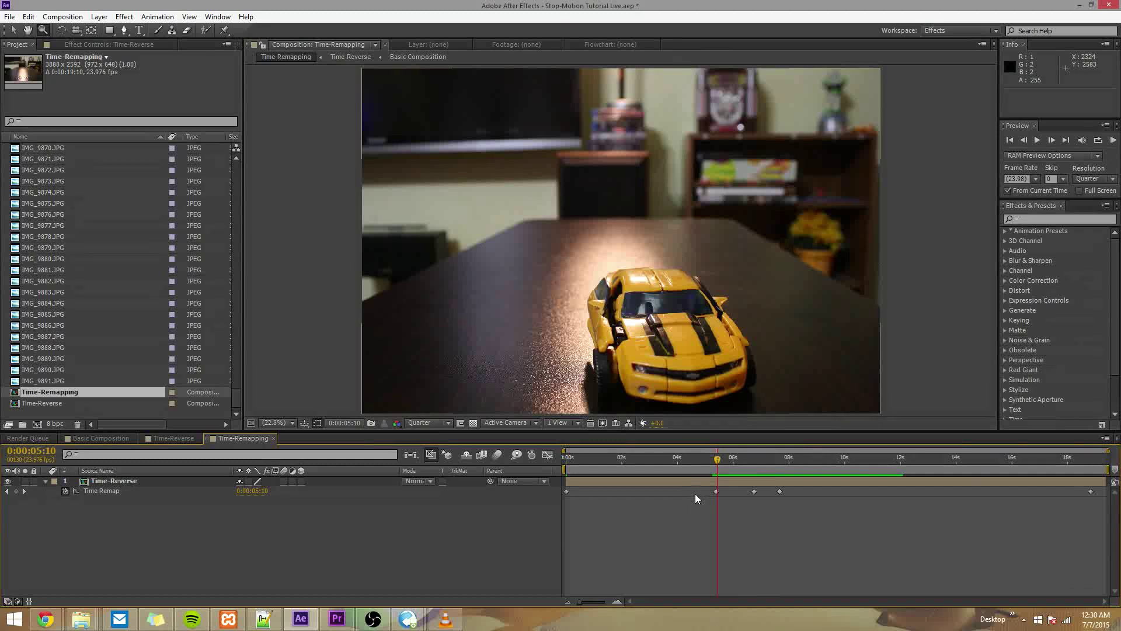
Slide the four later Time Remap keyframes earlier, nudge them again, and preview from the start.
click(715, 492)
drag(692, 489, 1095, 500)
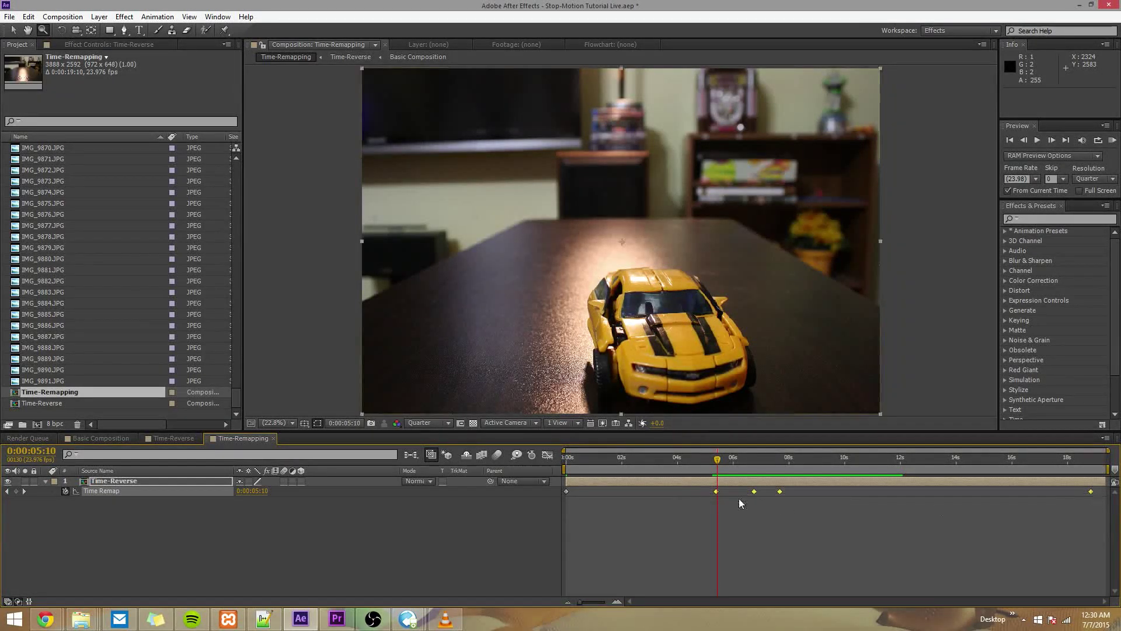
drag(716, 493, 640, 492)
key(Home)
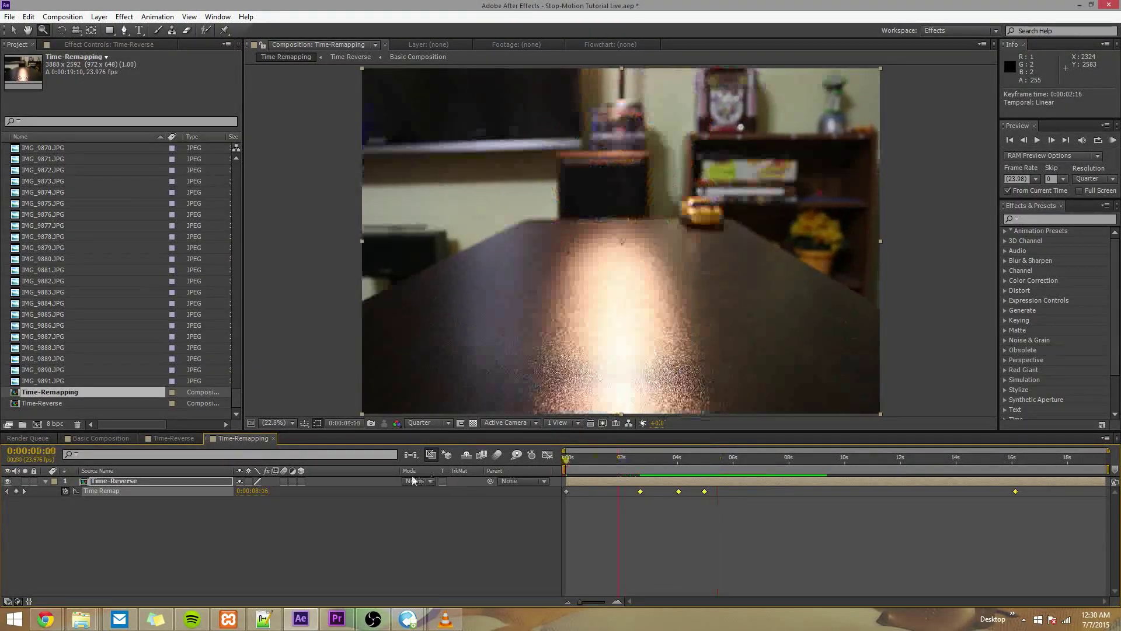
key(space)
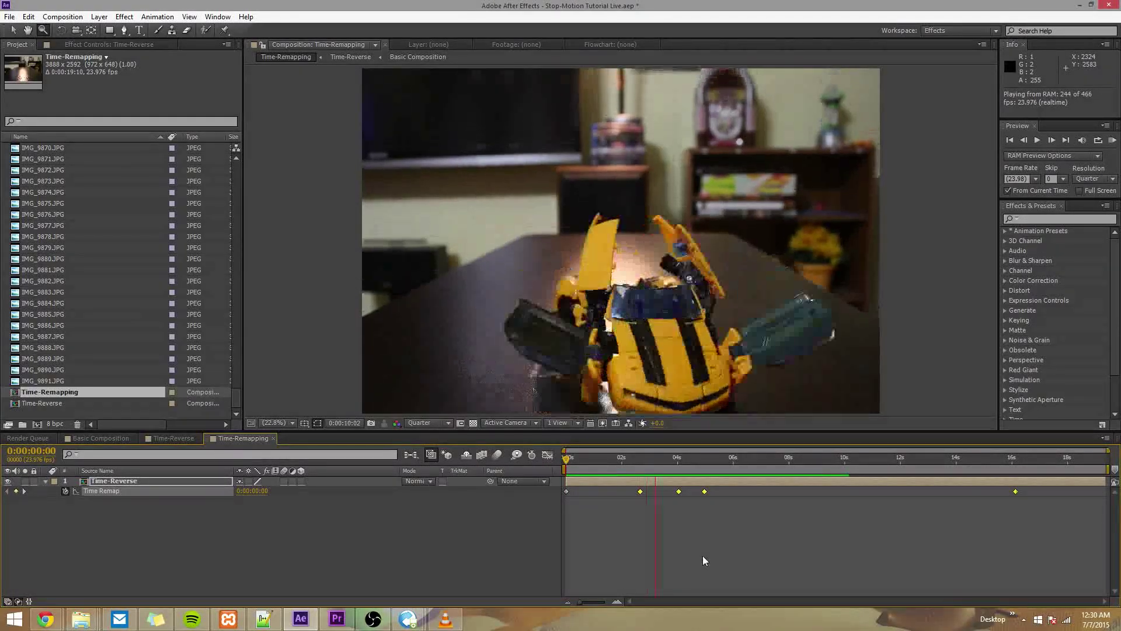
drag(640, 492, 629, 495)
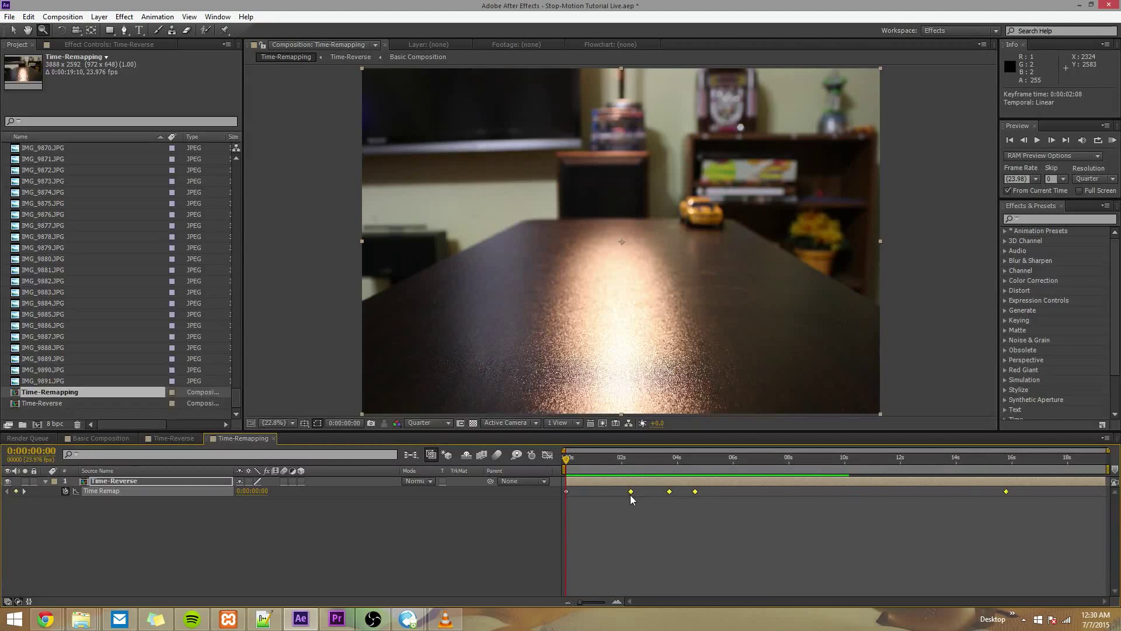
key(KP_0)
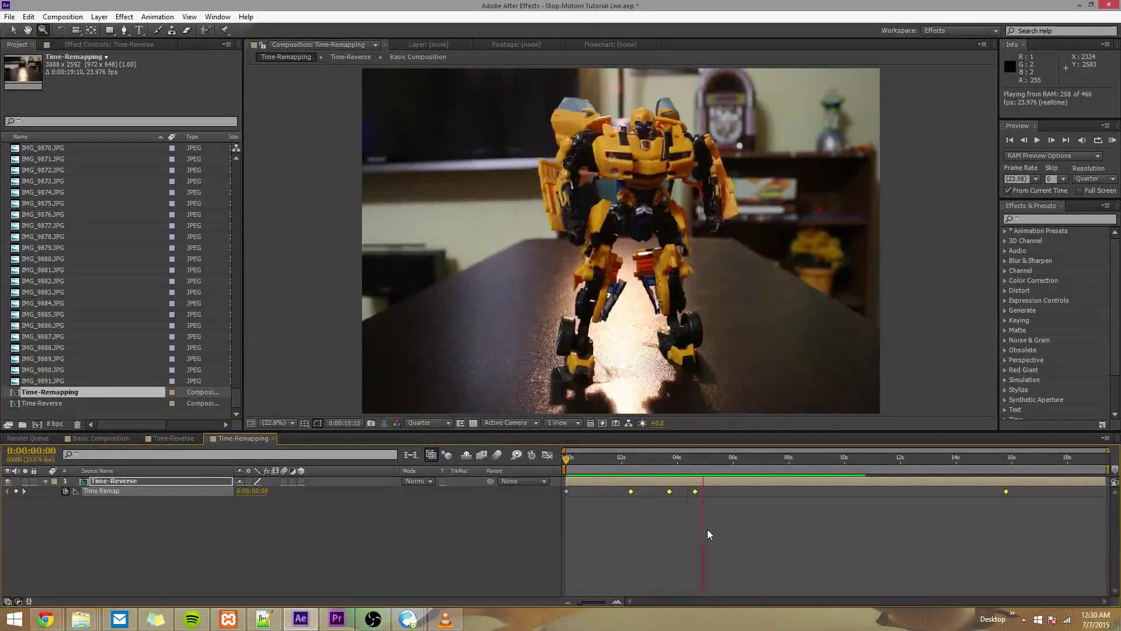
key(space)
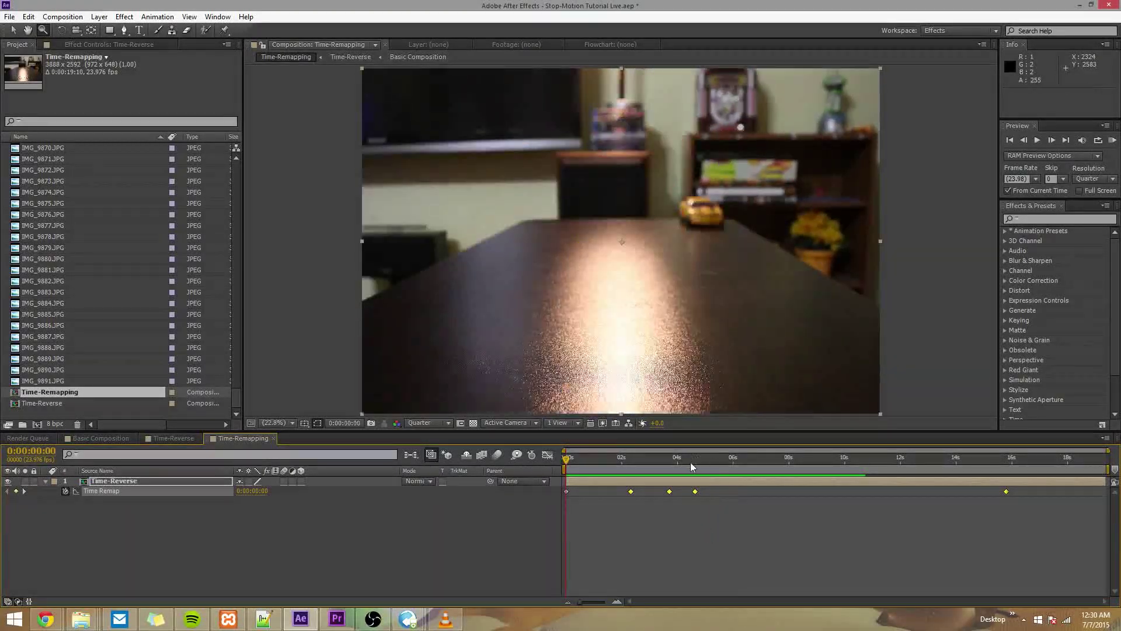
drag(690, 466, 913, 454)
click(751, 490)
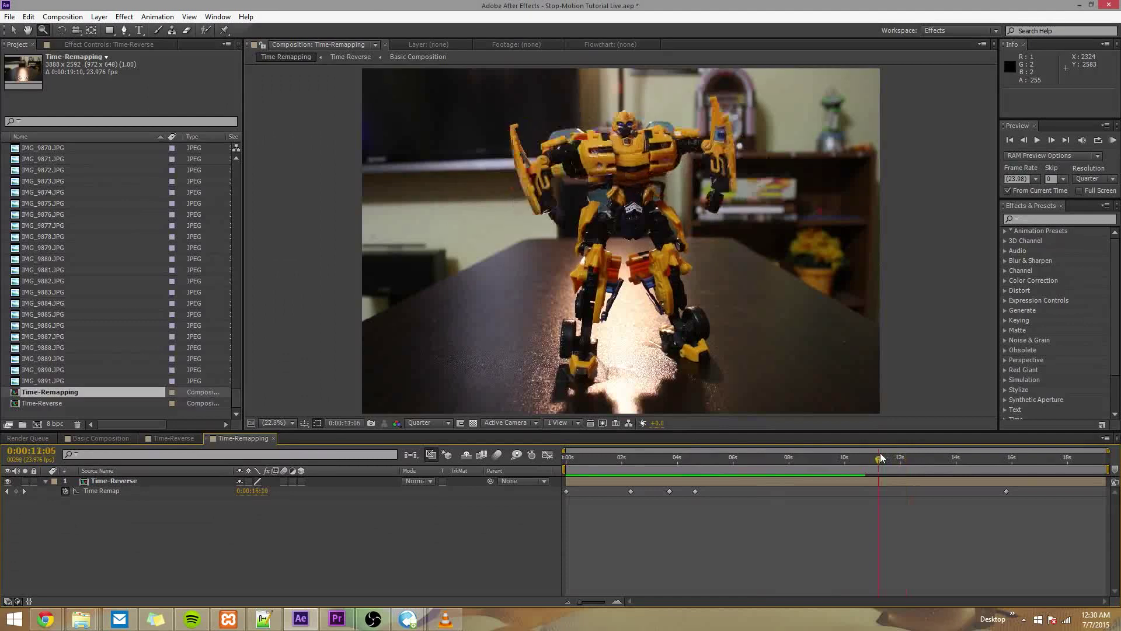
Add Time Remap keyframes near 0:00:11:13 and 13 seconds, then slide the later keys slightly earlier.
key(KP_0)
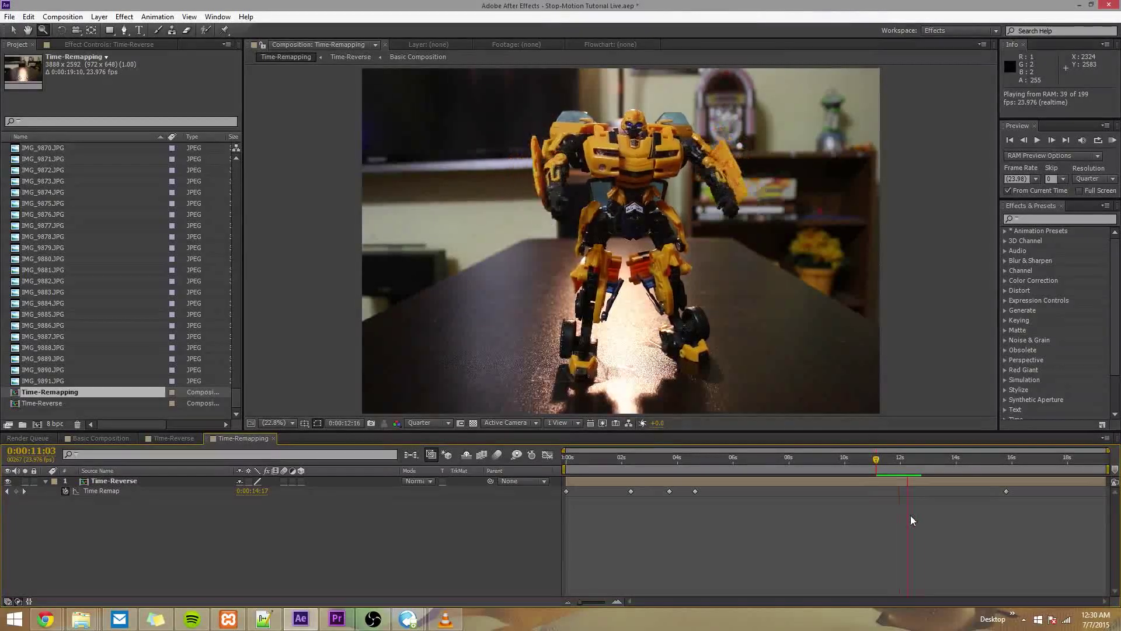
drag(891, 459, 887, 461)
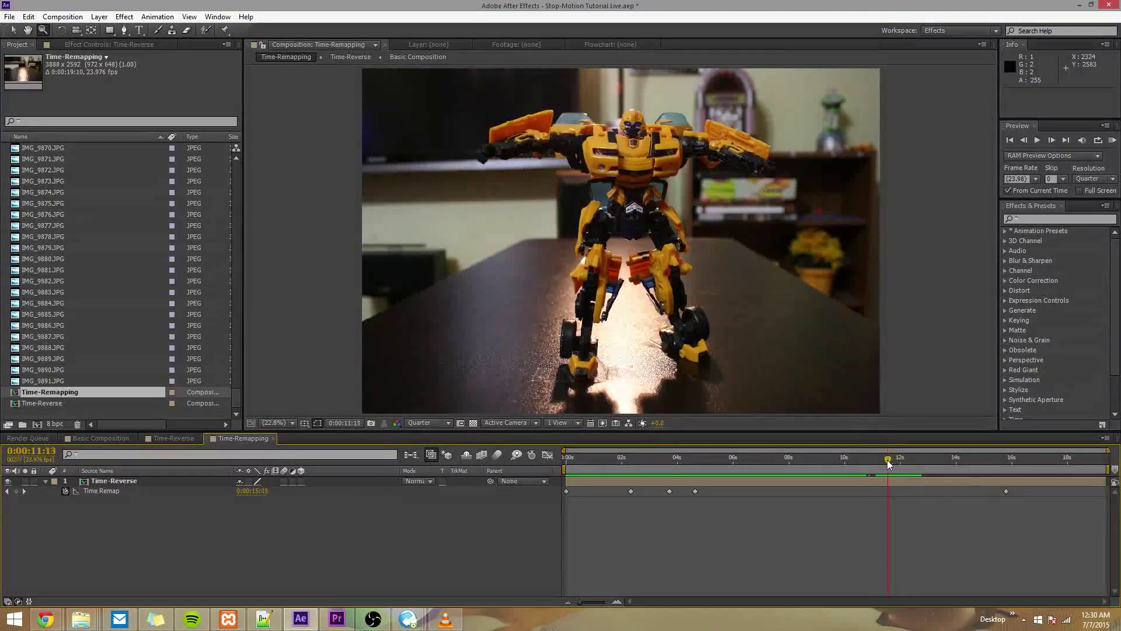
click(16, 492)
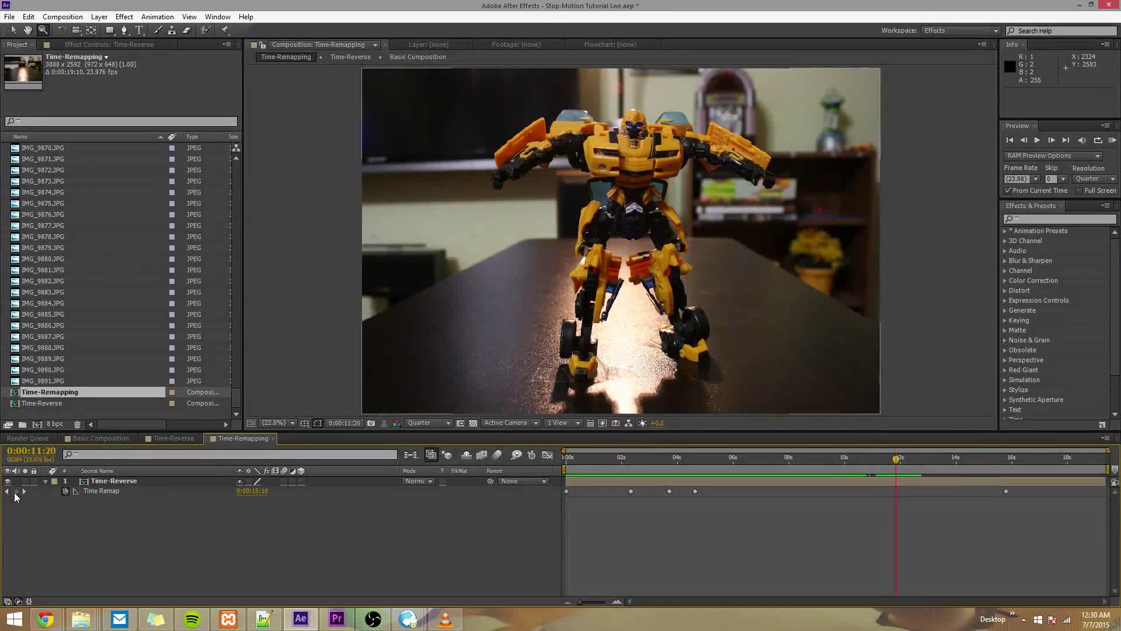
drag(909, 459, 927, 465)
click(16, 491)
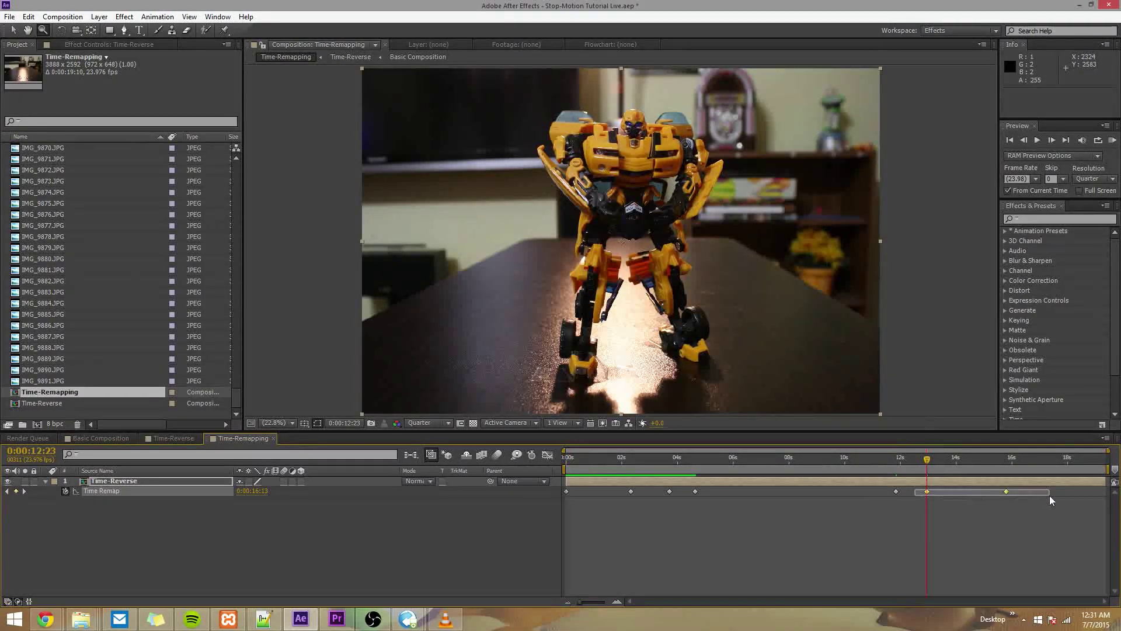
drag(1007, 491, 989, 491)
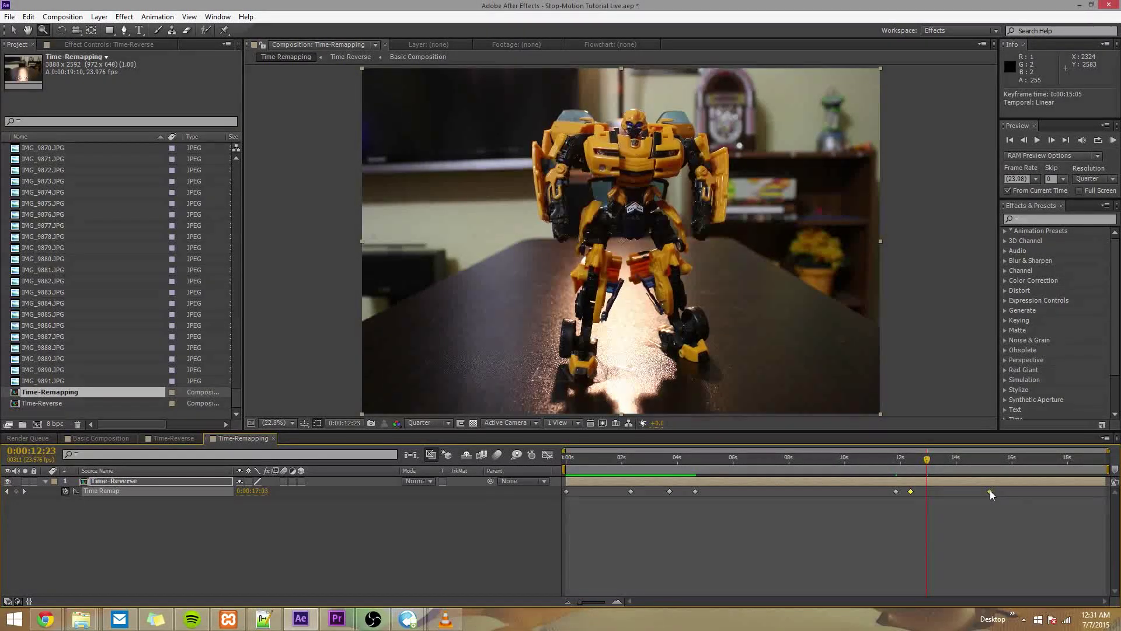
Preview from 0:00:11:17 and add a Time Remap keyframe at 0:00:11:18.
drag(900, 463, 892, 463)
key(KP_0)
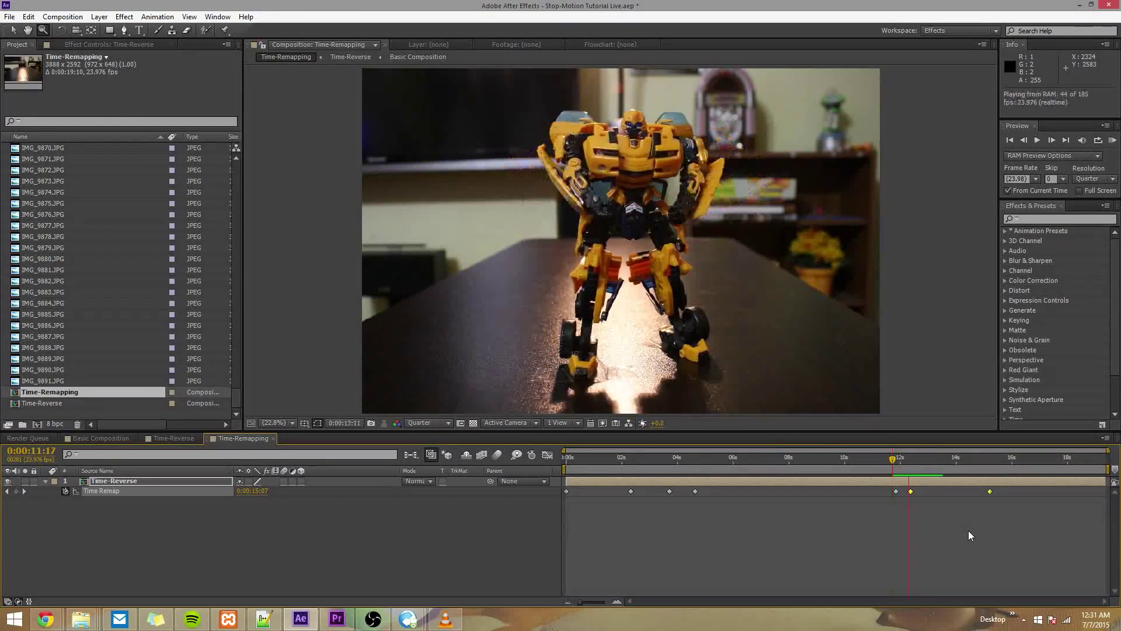
click(896, 486)
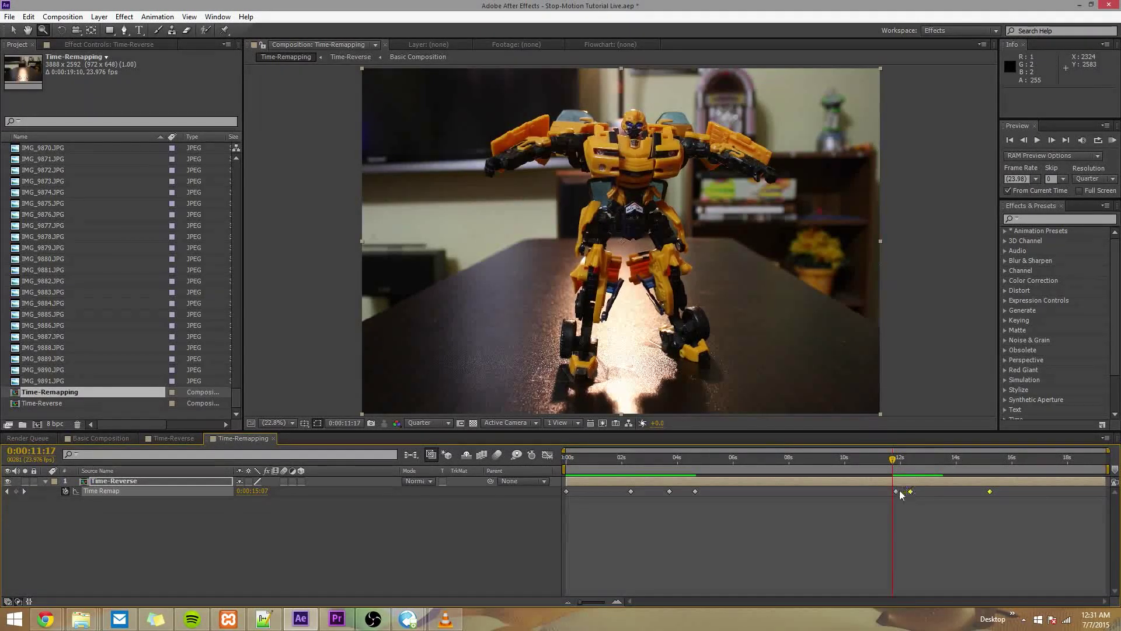
click(896, 492)
click(894, 469)
click(253, 569)
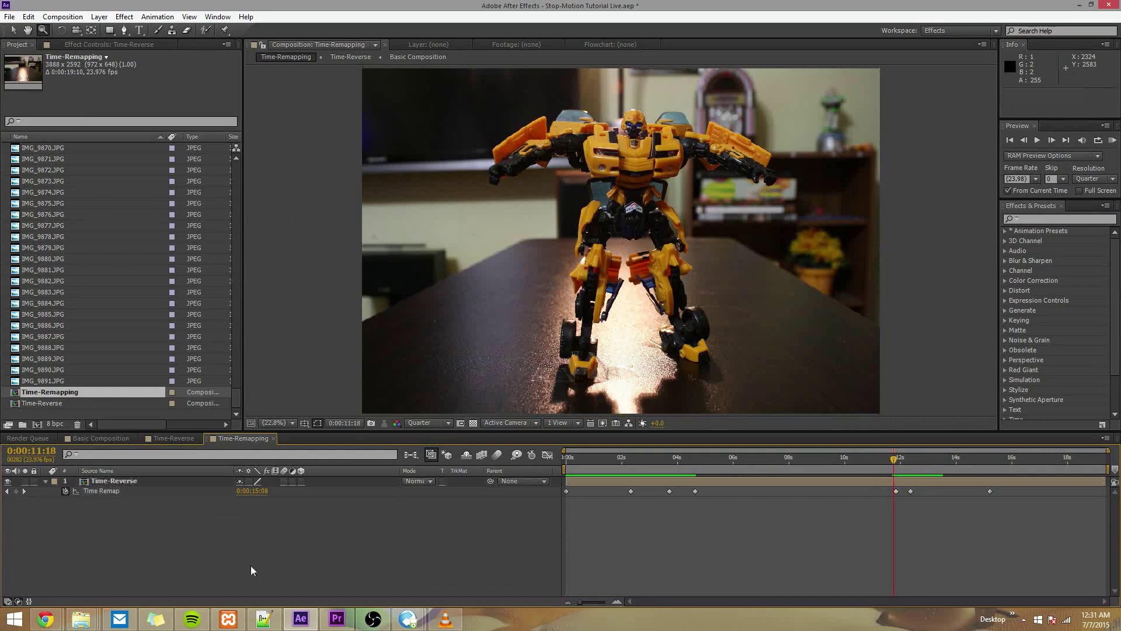
click(15, 491)
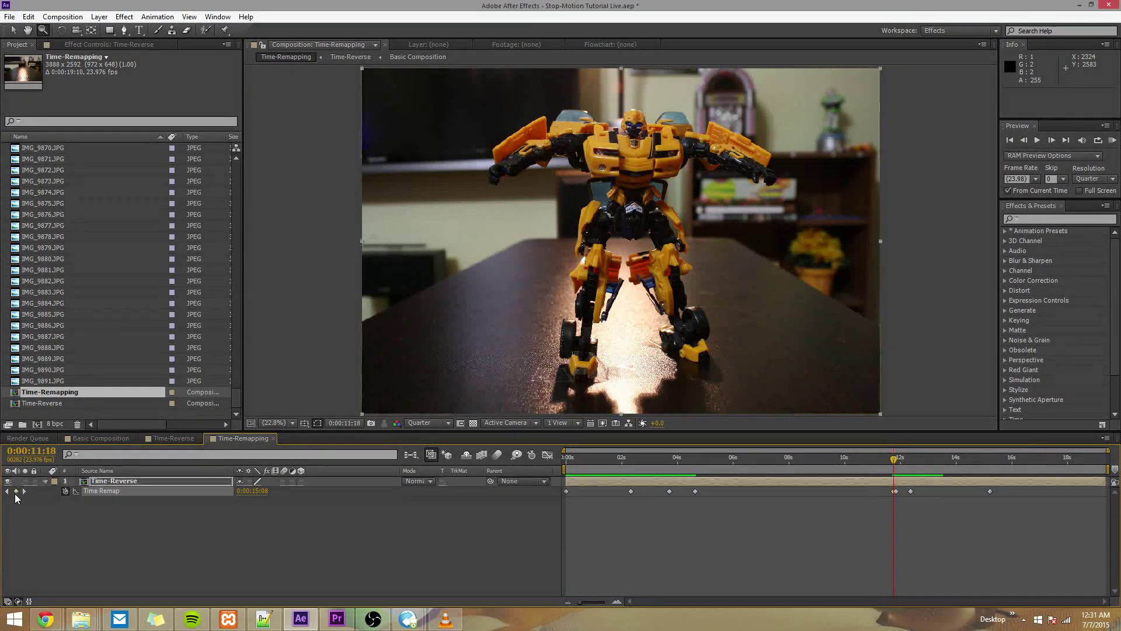
click(913, 499)
Preview from 0:00:11:05, save the project with Ctrl+S, and preview the whole retimed comp.
drag(893, 459, 879, 459)
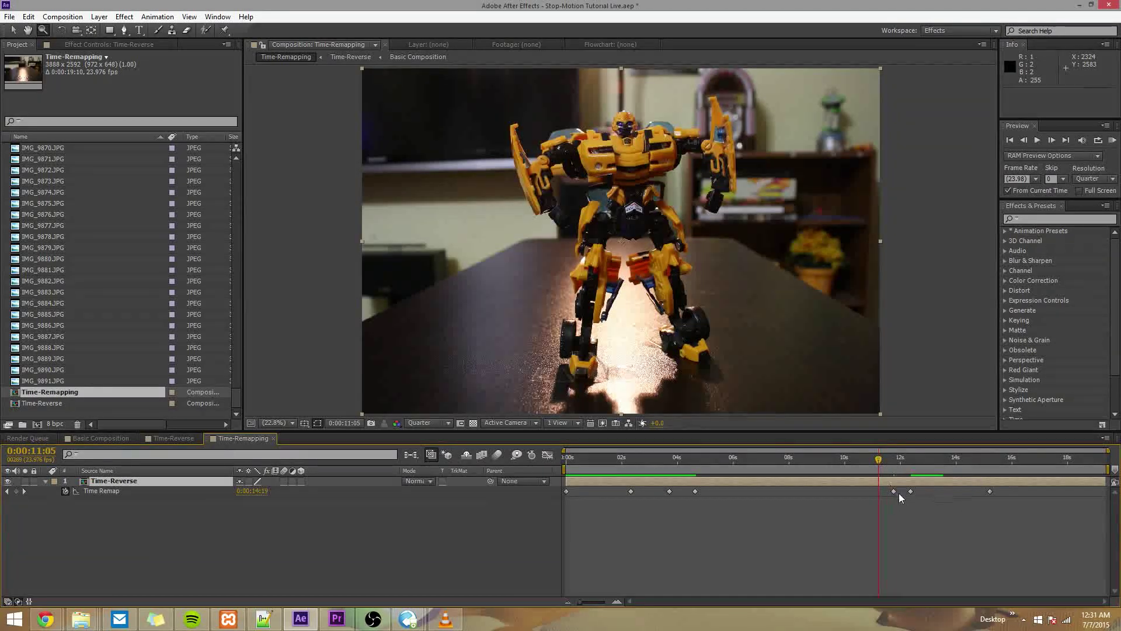
click(893, 491)
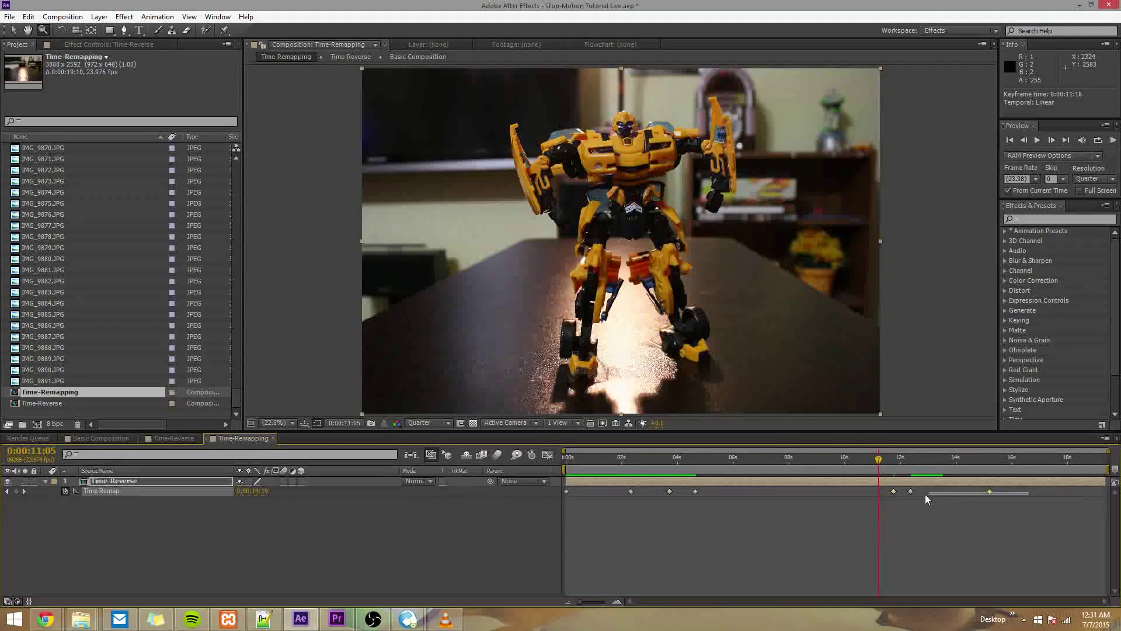
click(917, 494)
click(908, 493)
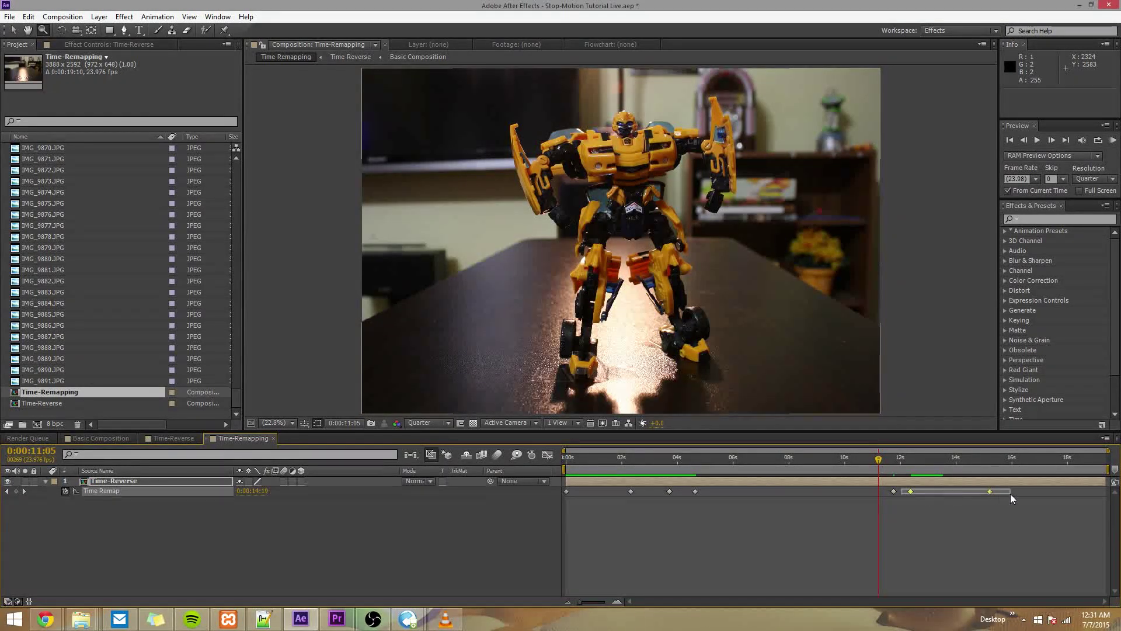
shift+click(990, 492)
click(984, 520)
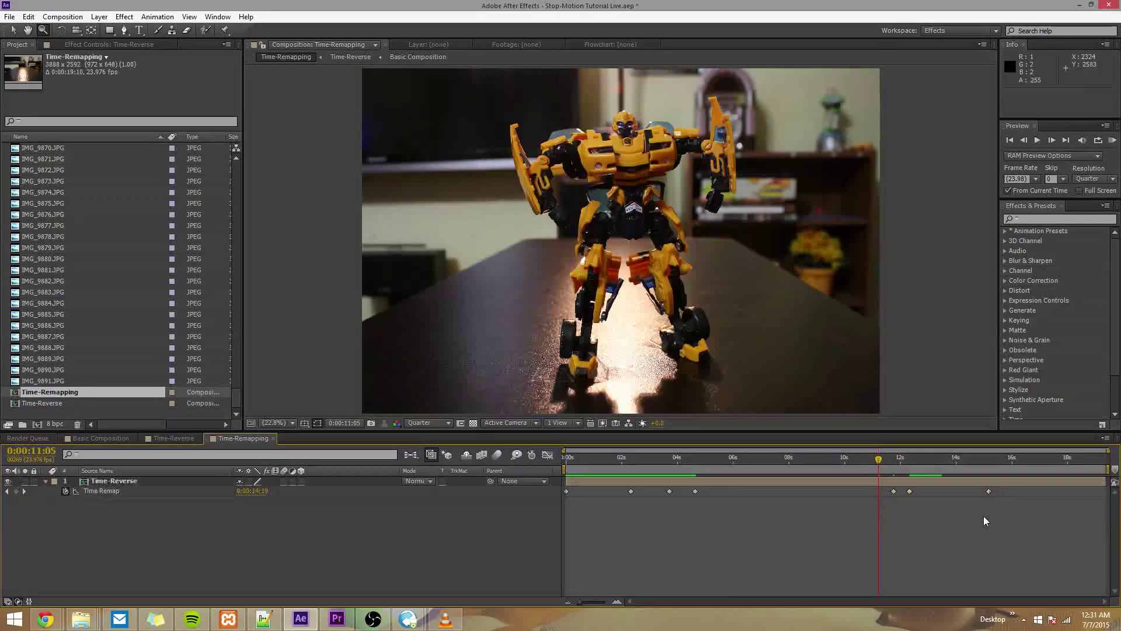
key(space)
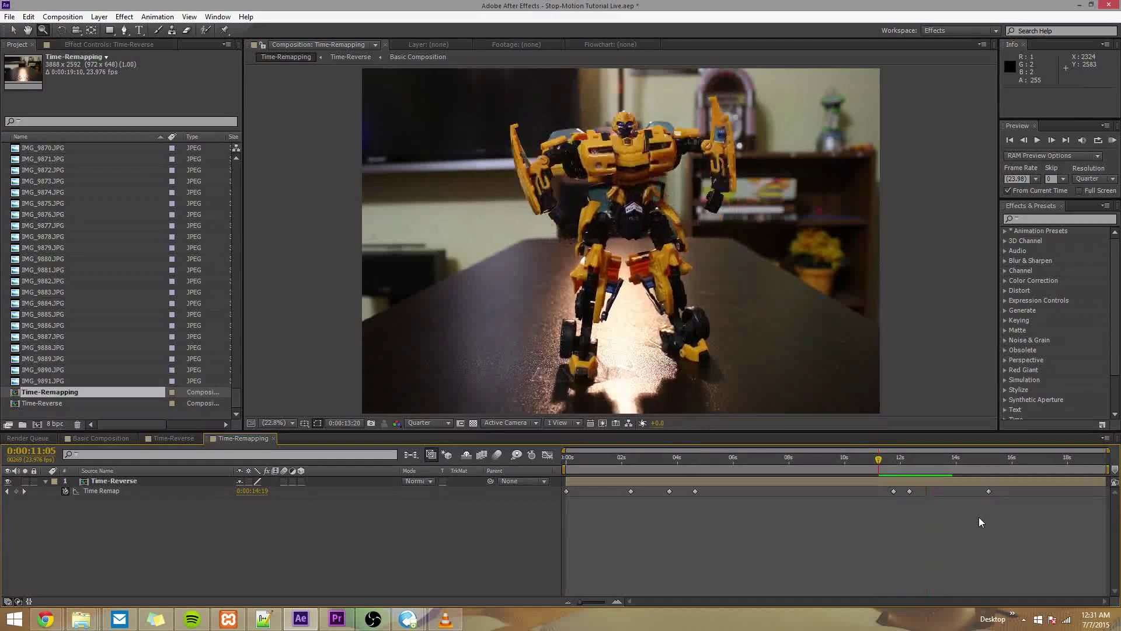
key(space)
key(ctrl+s)
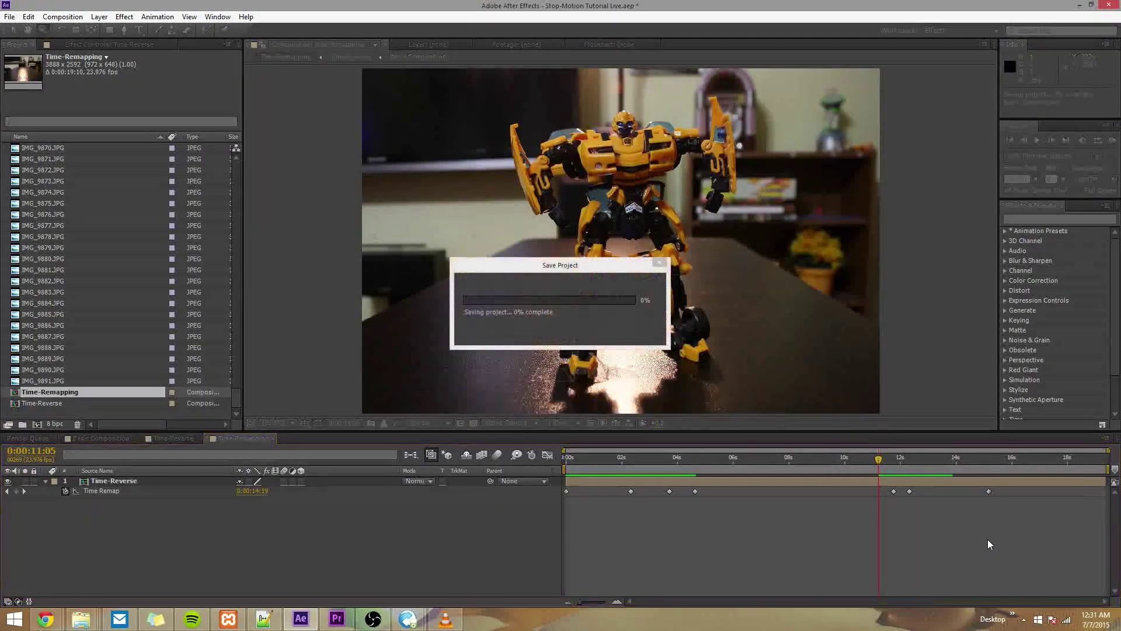
drag(863, 463, 463, 472)
key(KP_0)
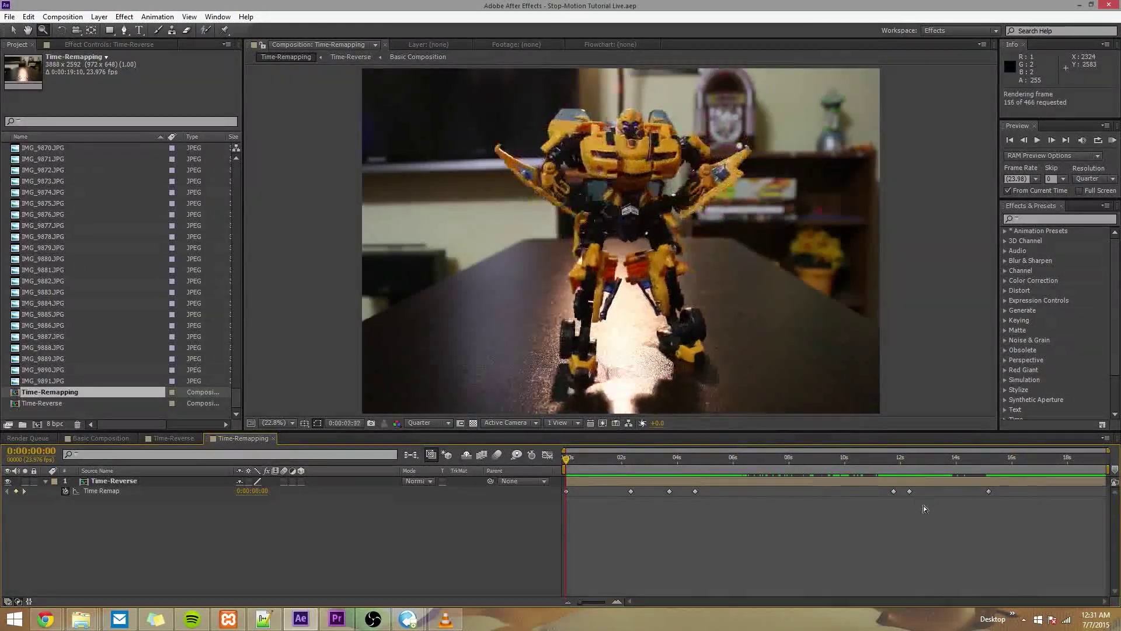